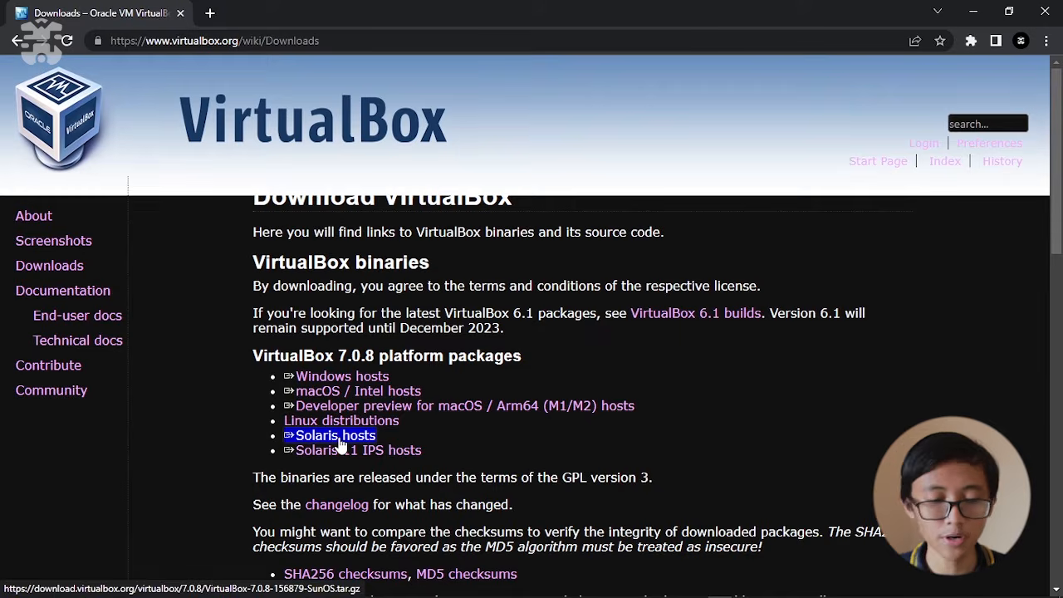
click(351, 379)
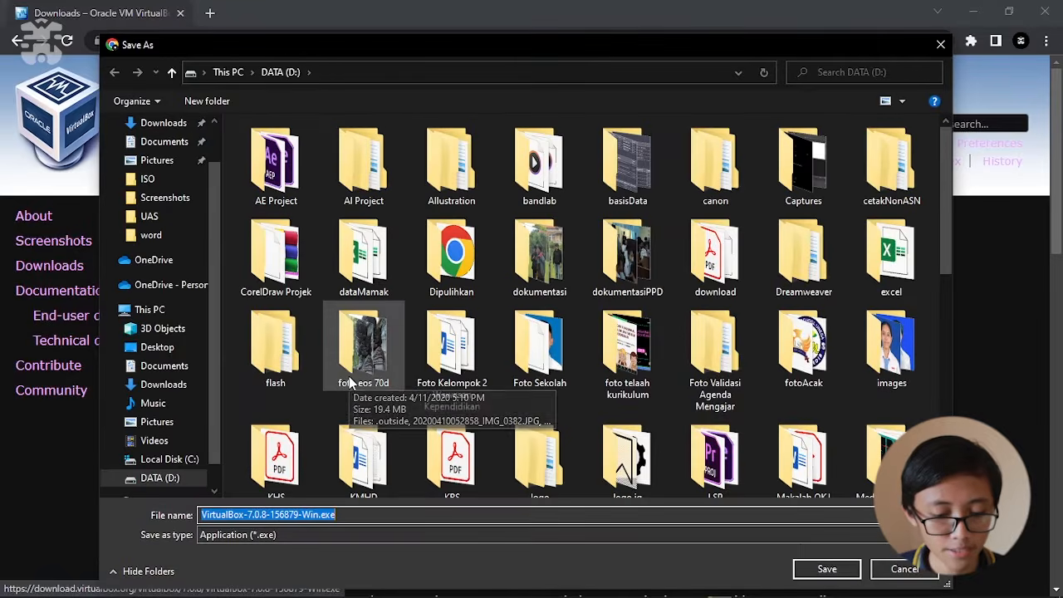
click(171, 384)
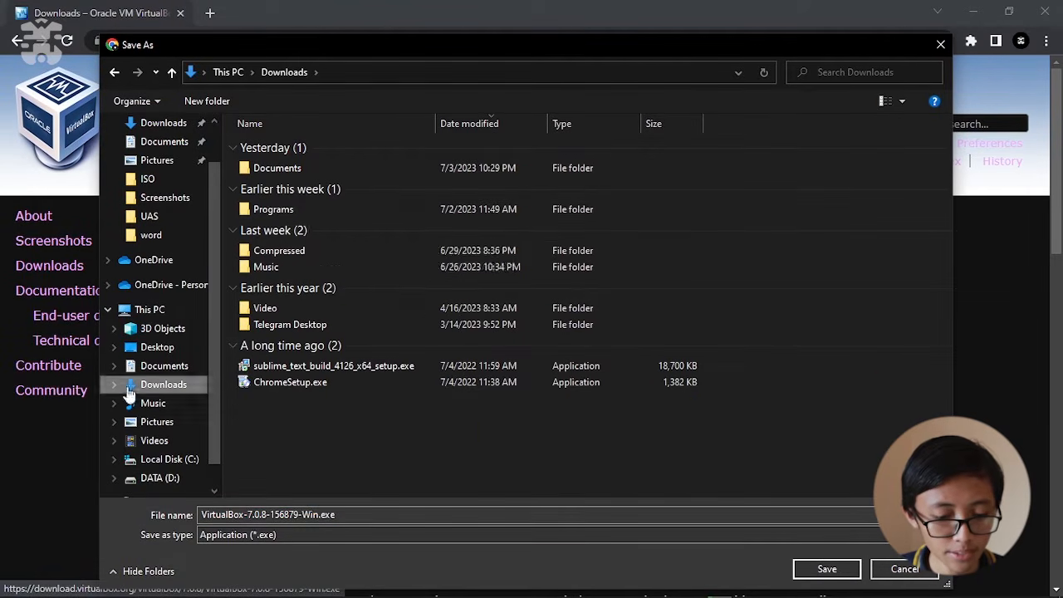
double_click(295, 212)
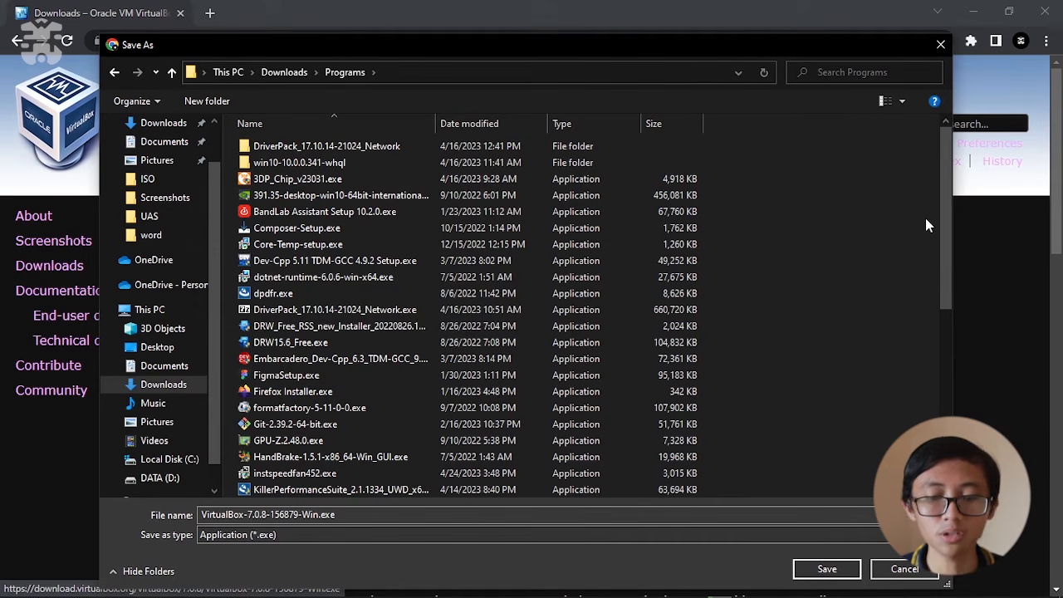
drag(947, 230, 952, 449)
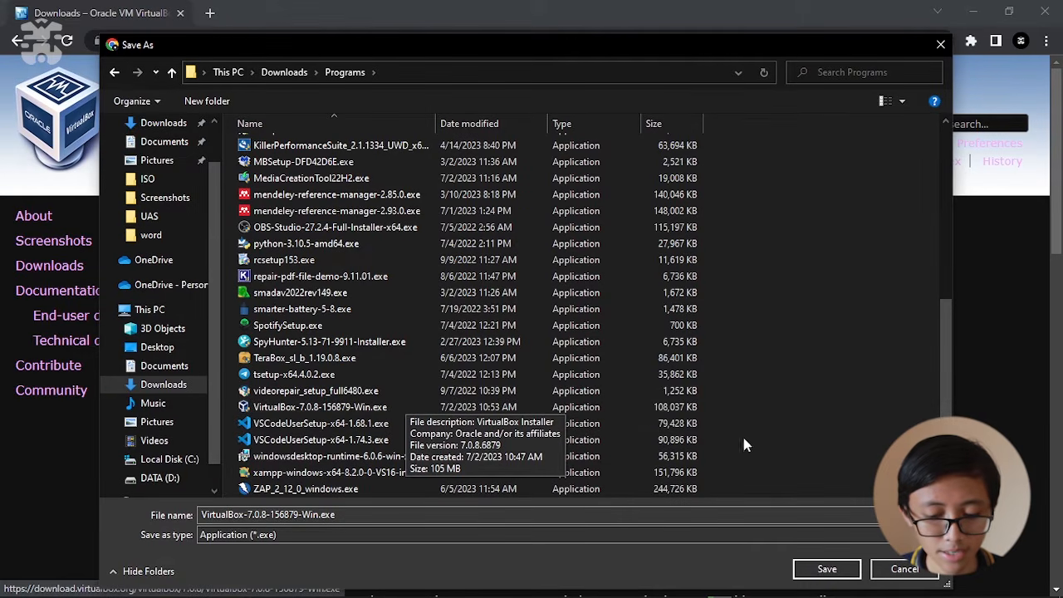
click(893, 570)
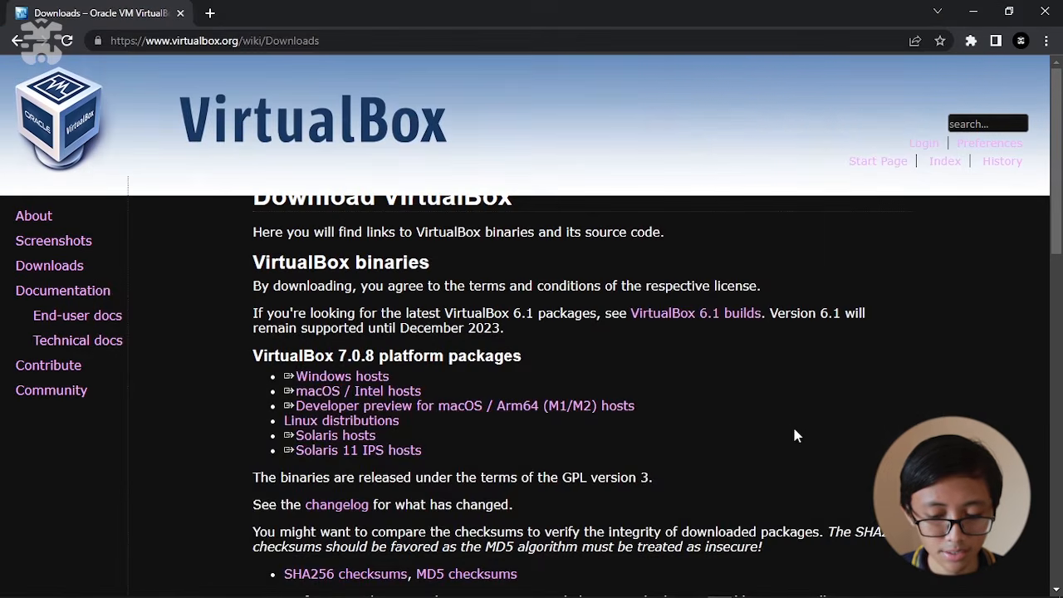
Open File Explorer's Downloads\Programs folder, which holds the VirtualBox 7.0.8 installer.
mouse_move(358, 592)
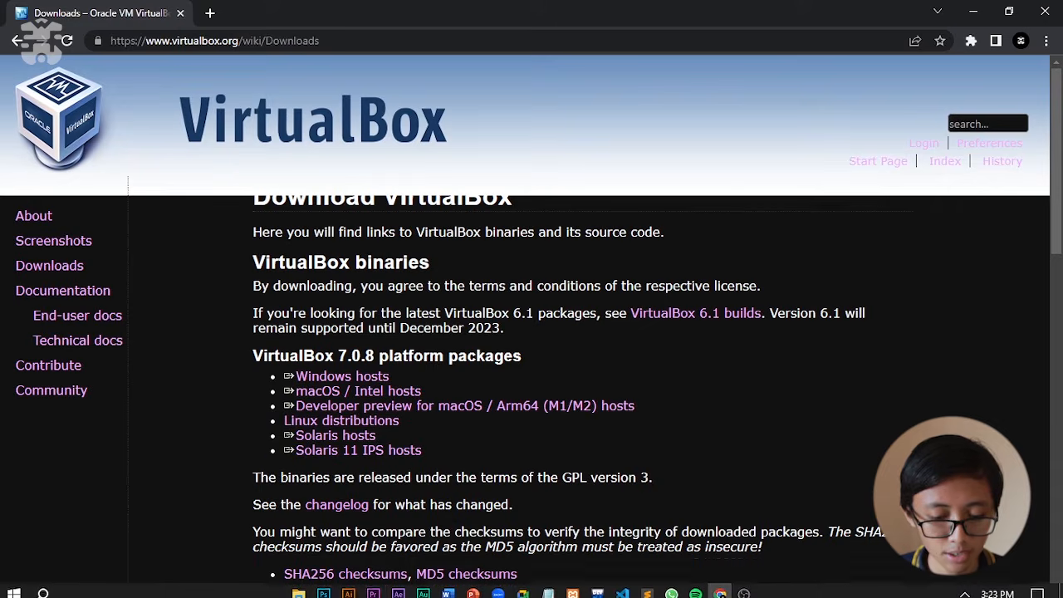
click(299, 586)
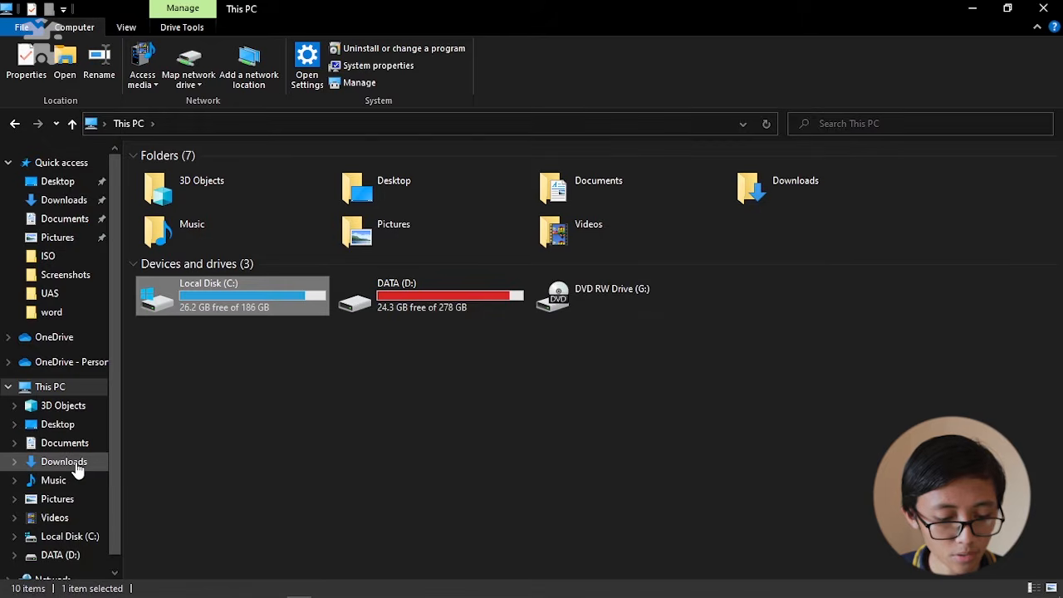
click(73, 463)
double_click(176, 224)
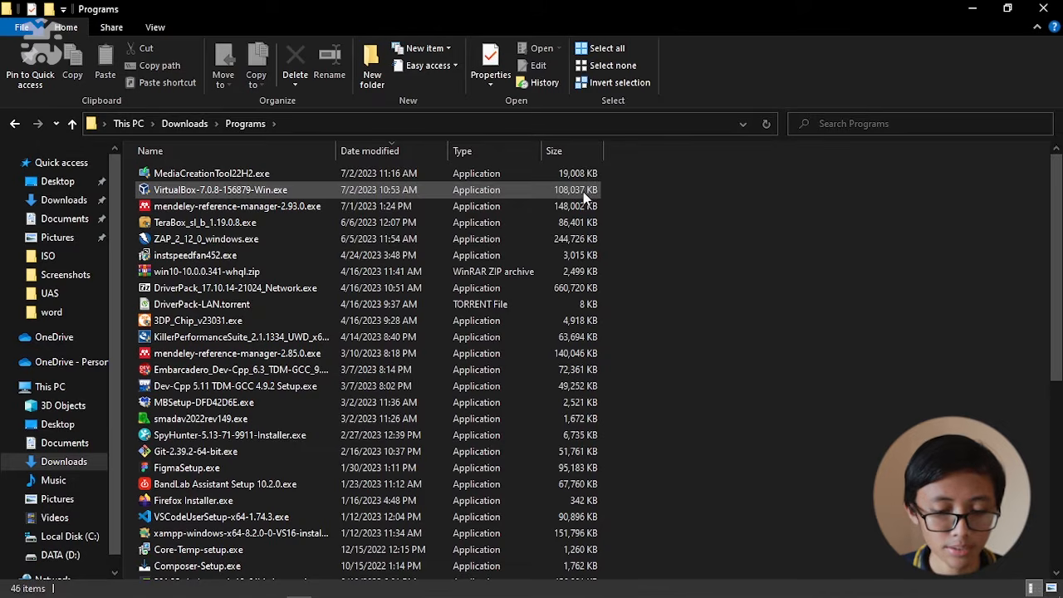
Install VirtualBox 7.0.8 with default features, accepting the network and dependency prompts, without launching it afterwards.
double_click(249, 188)
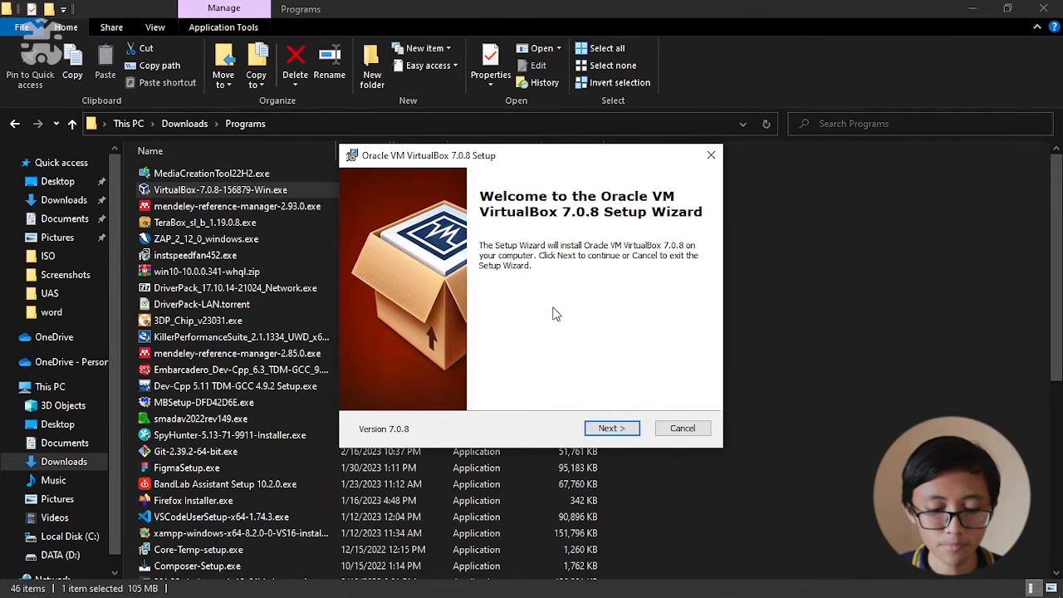
click(611, 429)
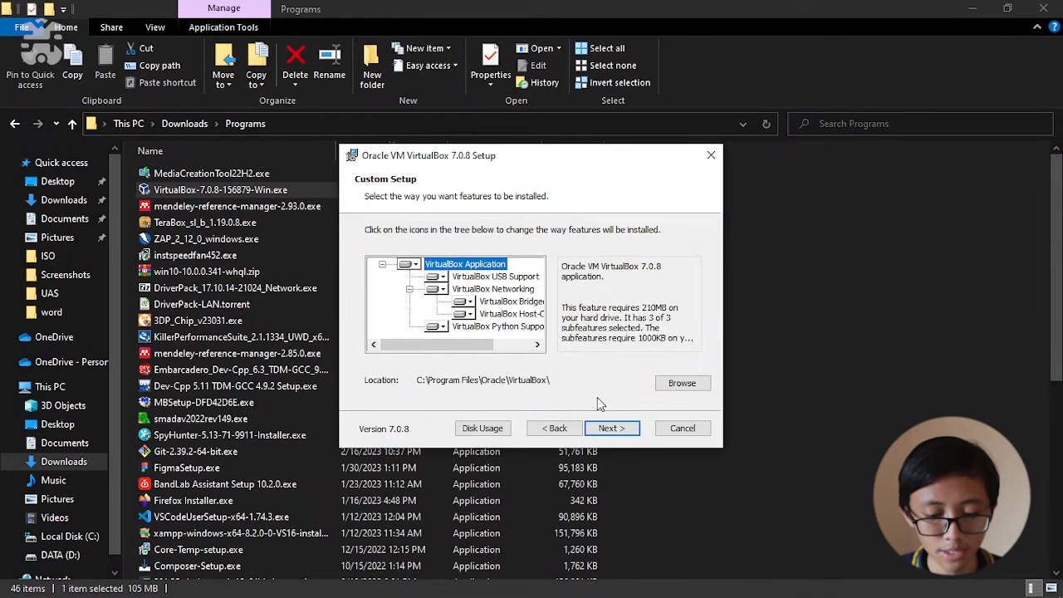
click(610, 429)
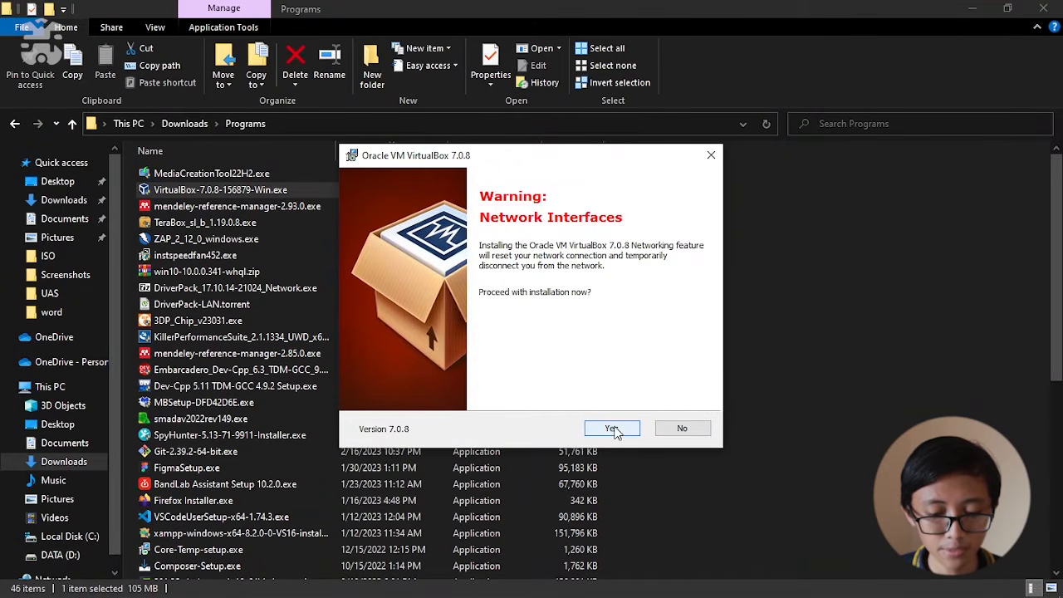
click(612, 430)
click(612, 427)
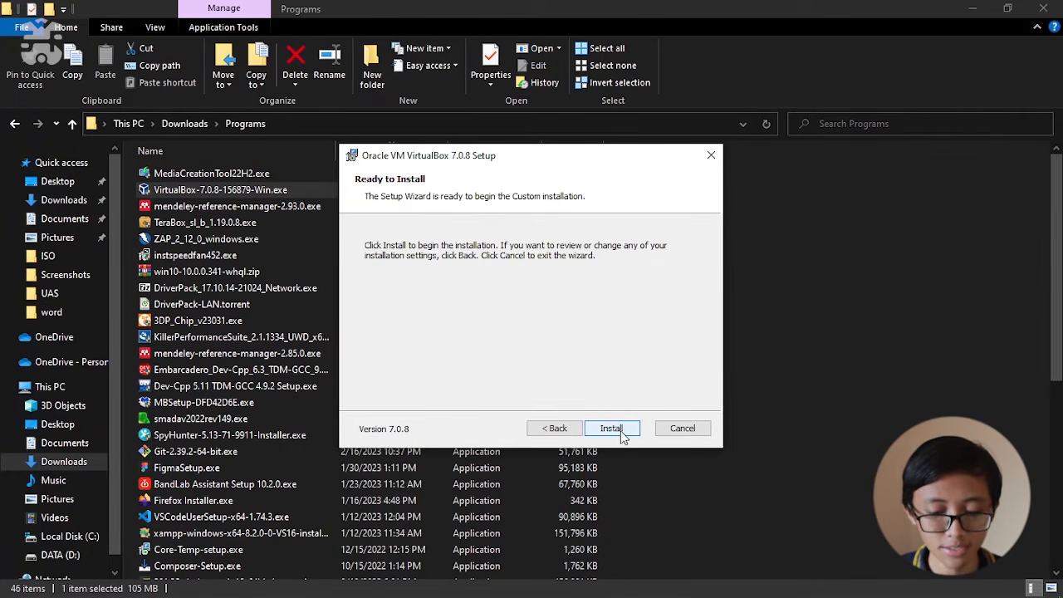
click(606, 429)
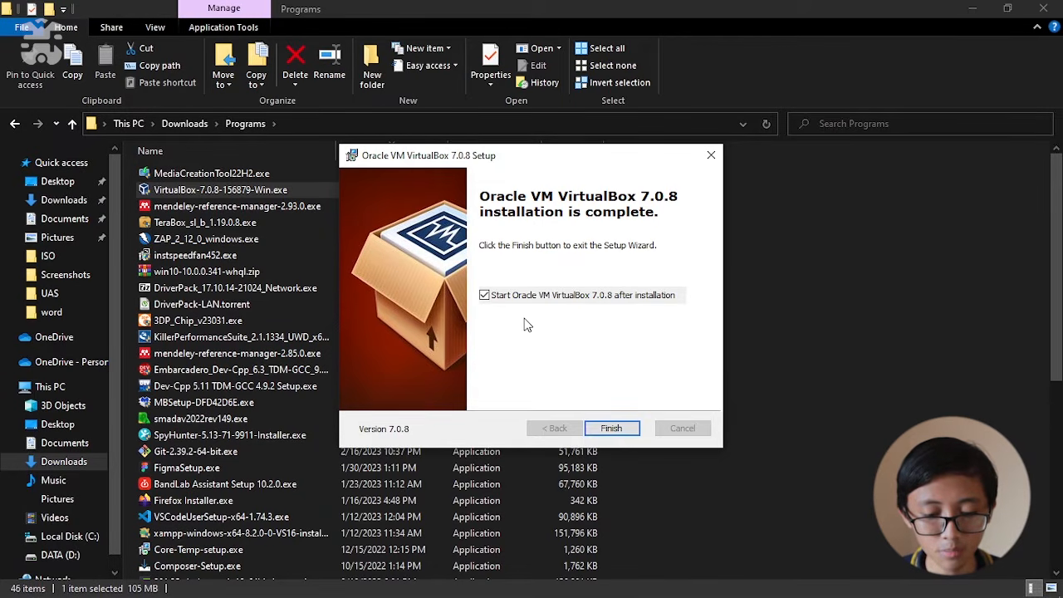
click(486, 298)
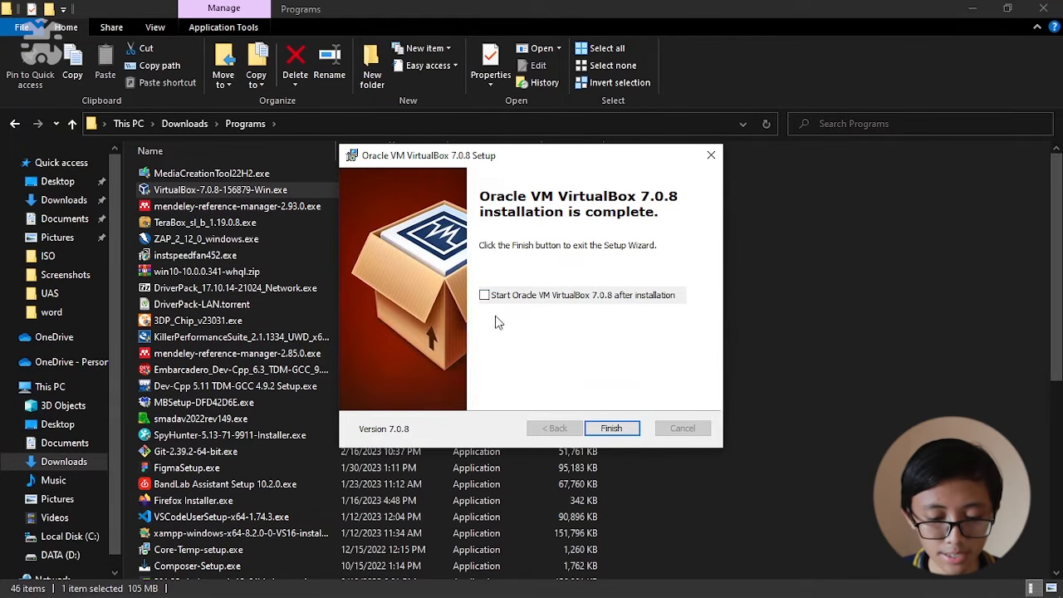
click(611, 429)
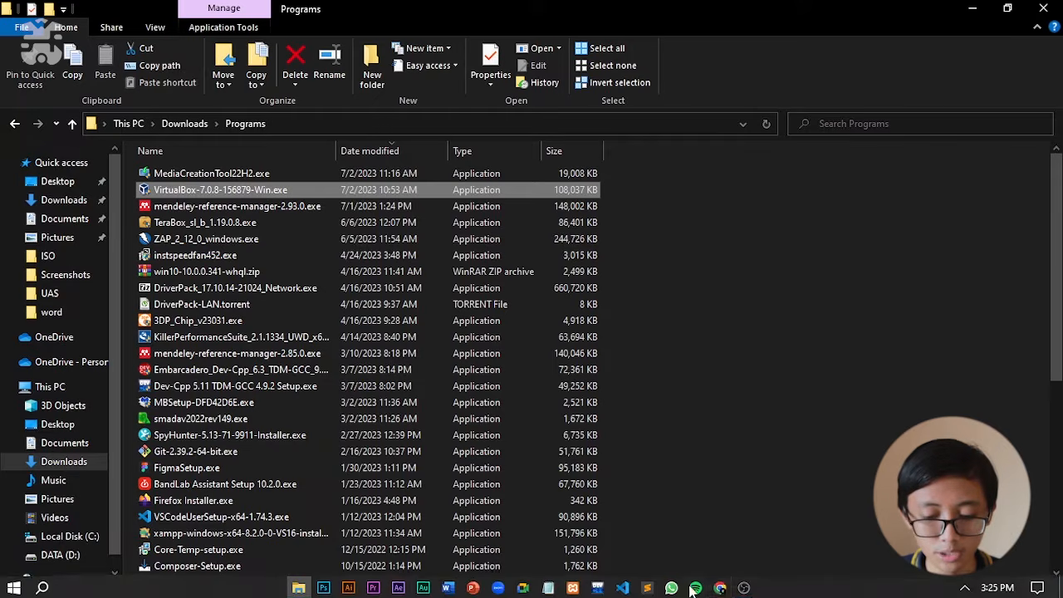
Load the Debian website in a new Chrome tab.
click(720, 586)
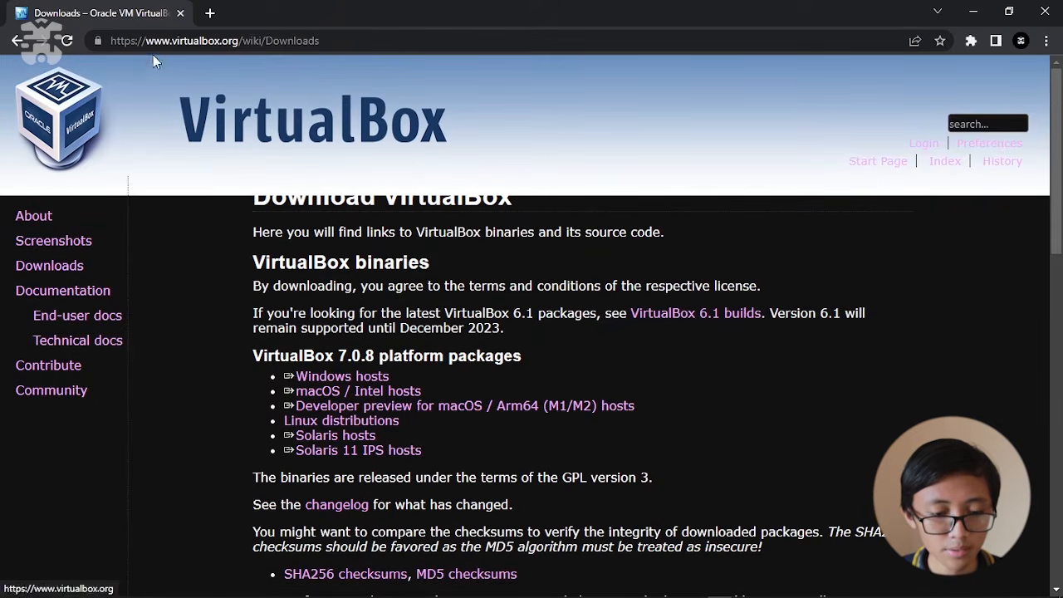
click(209, 12)
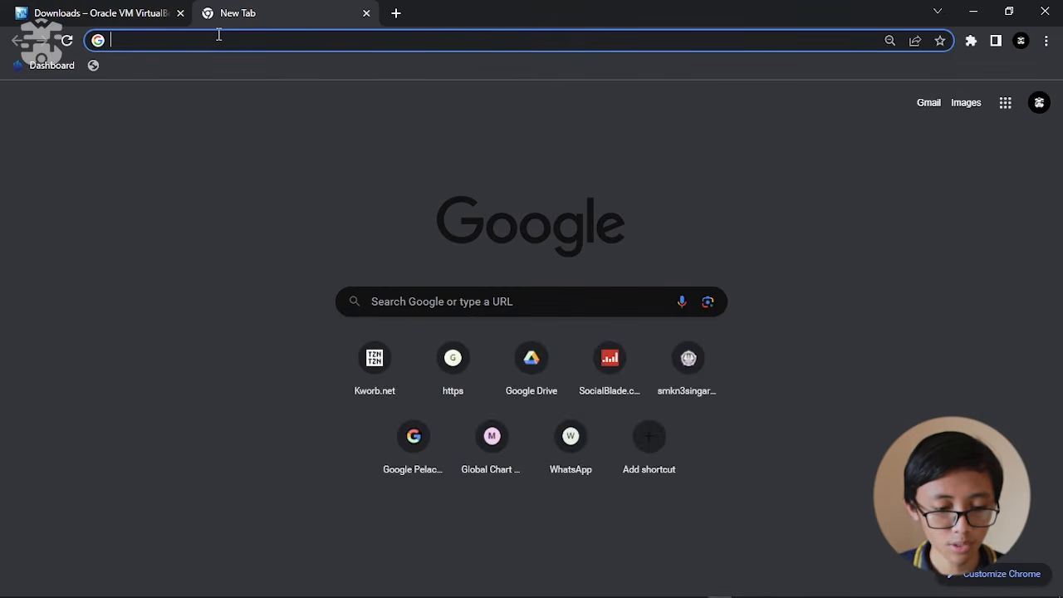
text(debian.)
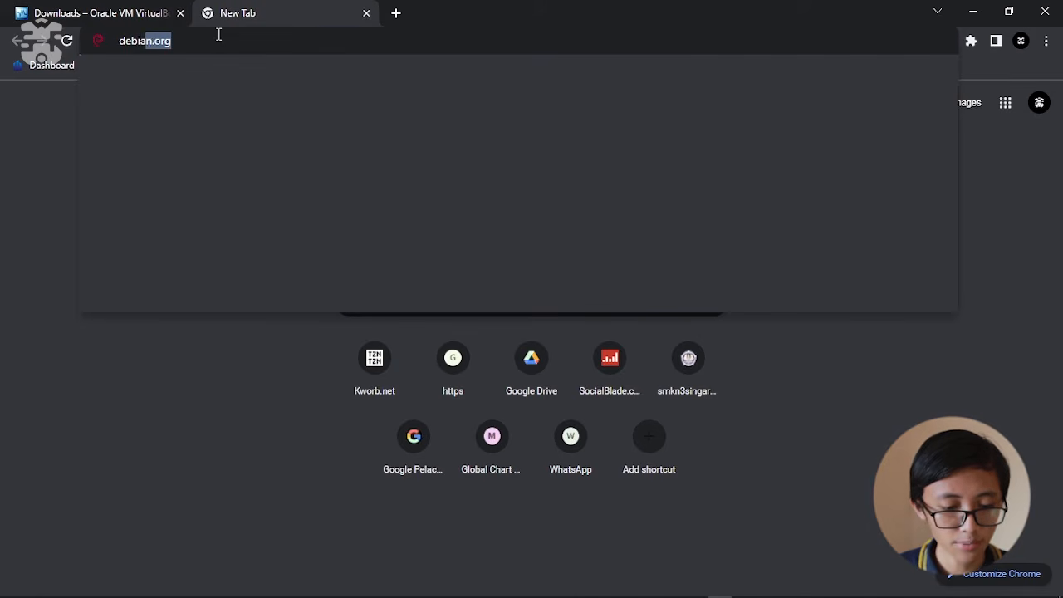
key(Return)
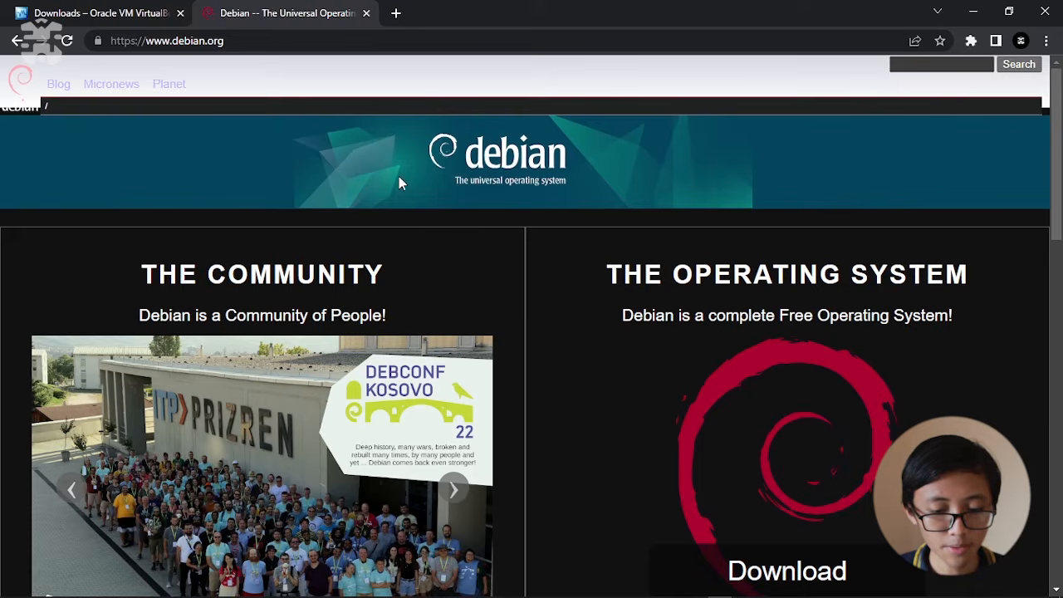
Go to Debian's Download page and follow Alternate Download Sites to the CD/DVD images page.
scroll(529, 247, down, 2)
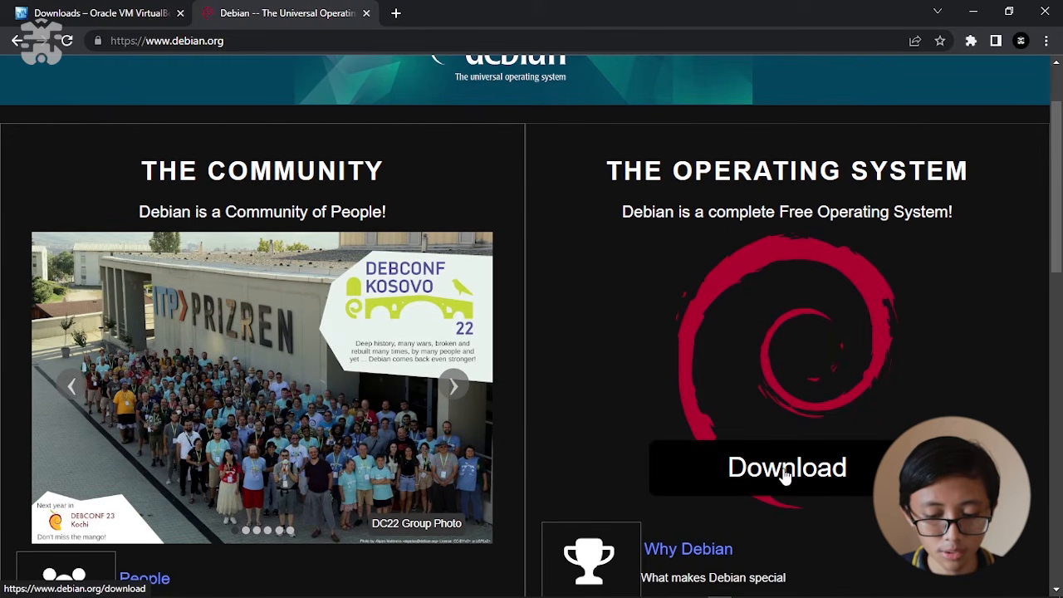
click(785, 469)
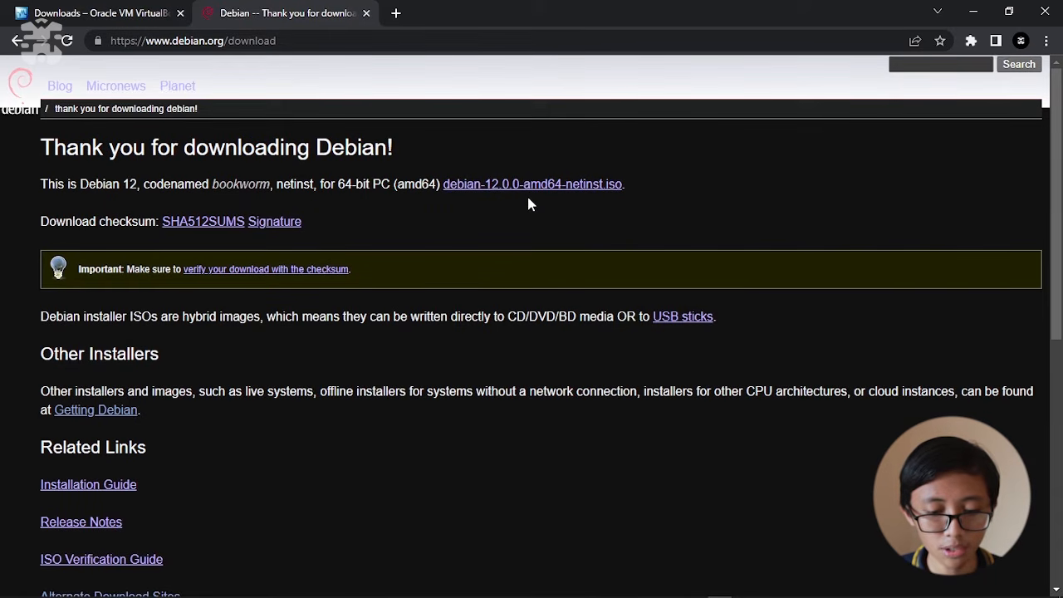
scroll(520, 213, down, 2)
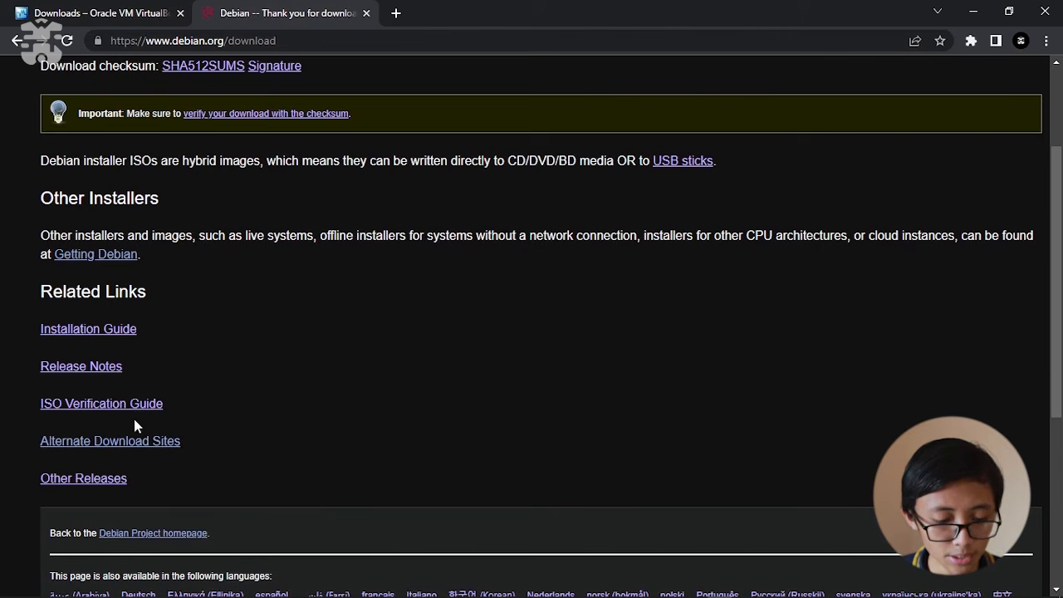
click(116, 439)
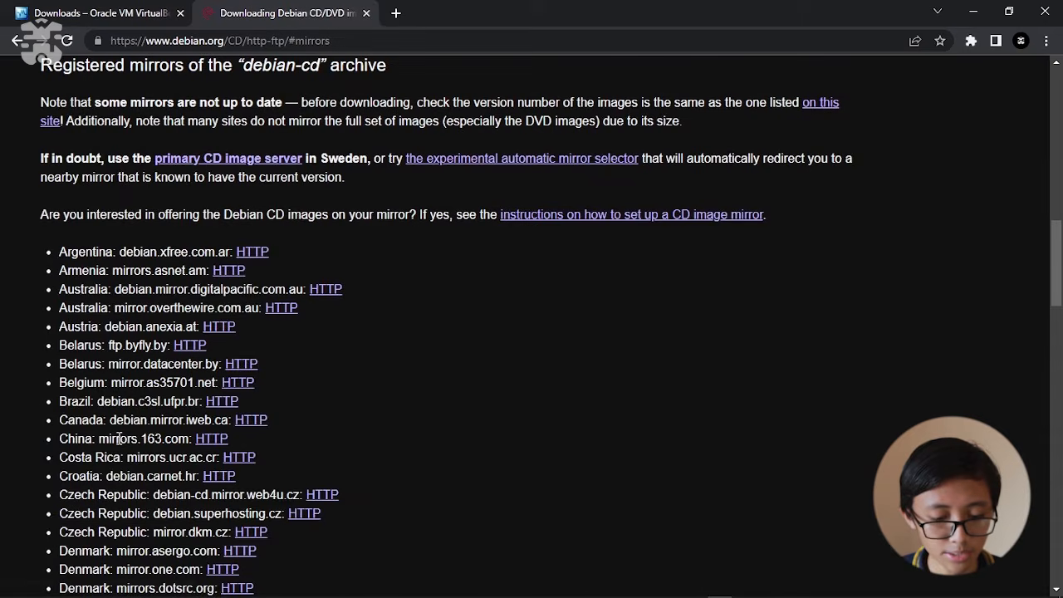
scroll(429, 421, up, 5)
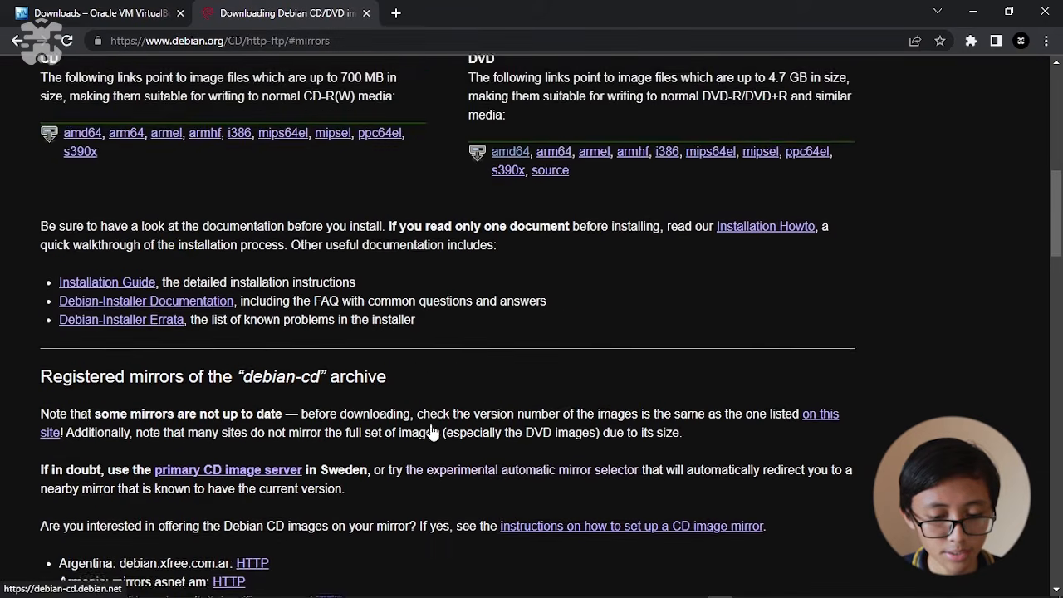
scroll(432, 431, up, 3)
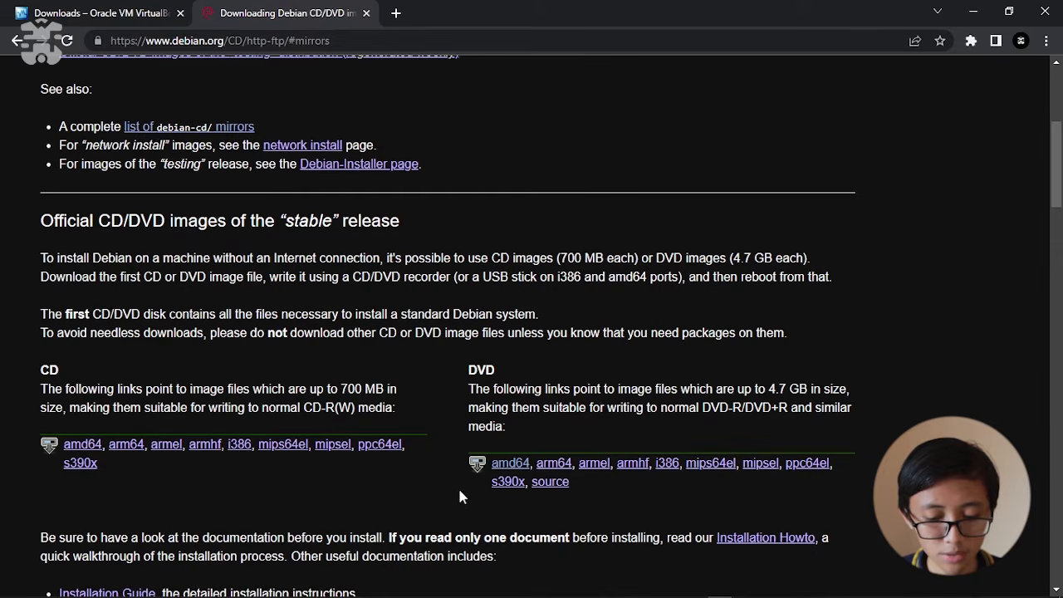
Open the amd64 iso-dvd listing, start the debian-12.0.0-amd64-DVD-1.iso download, and dismiss the download manager prompt.
click(511, 467)
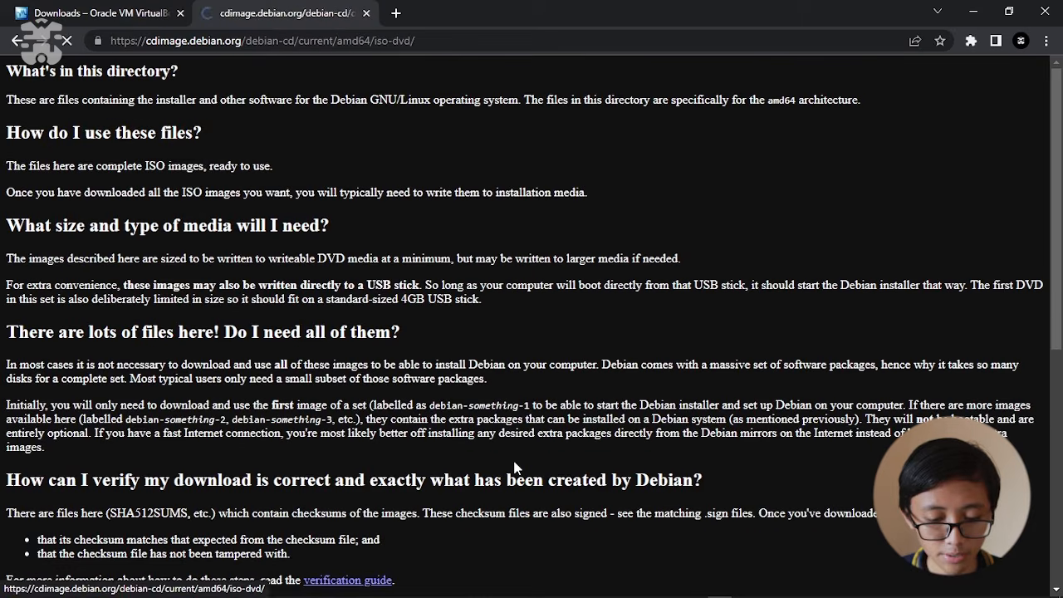
scroll(506, 427, down, 5)
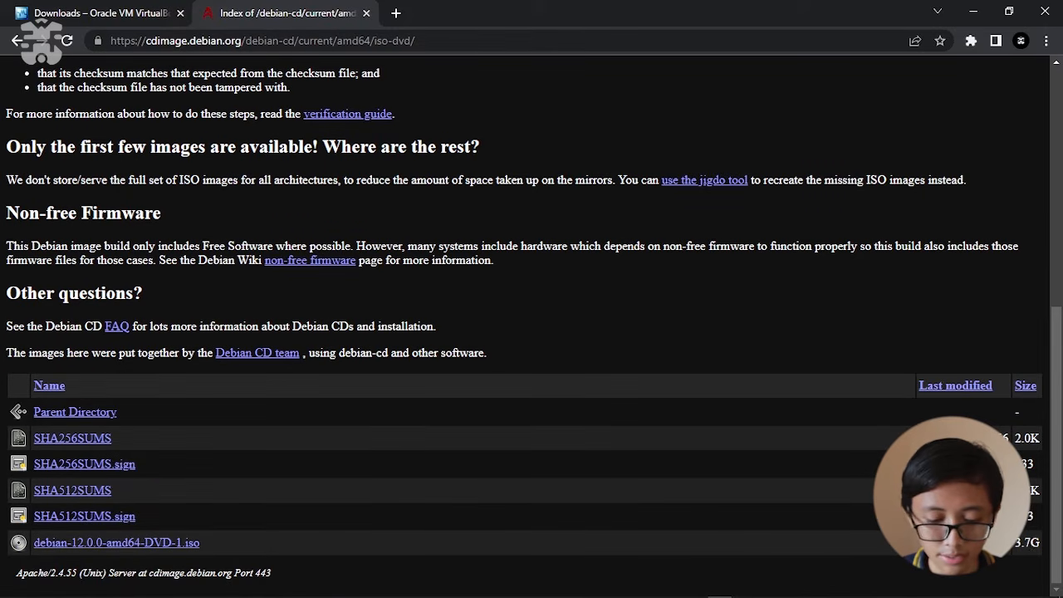
click(165, 545)
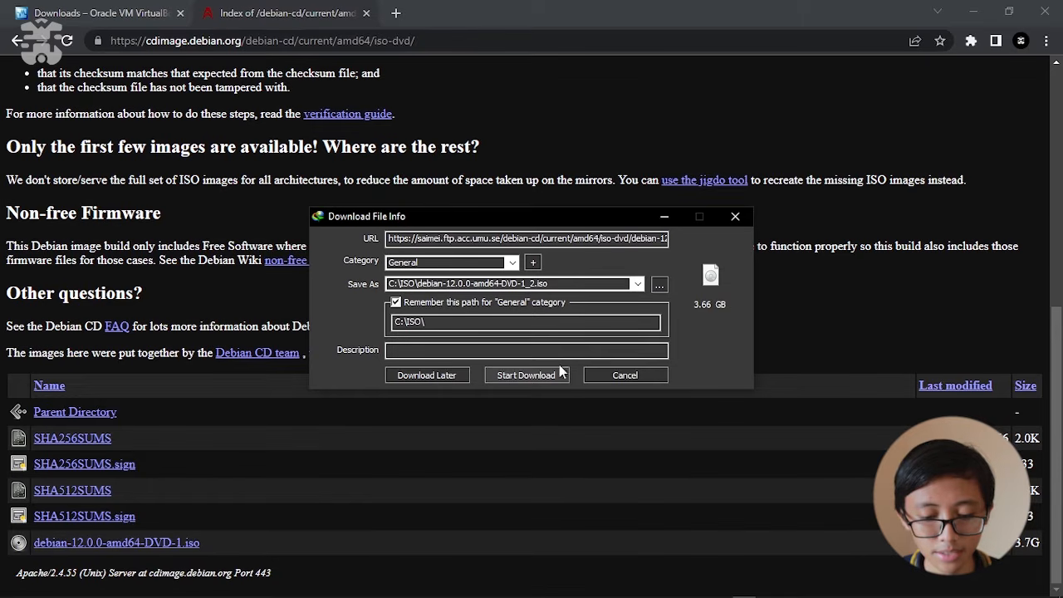
click(613, 379)
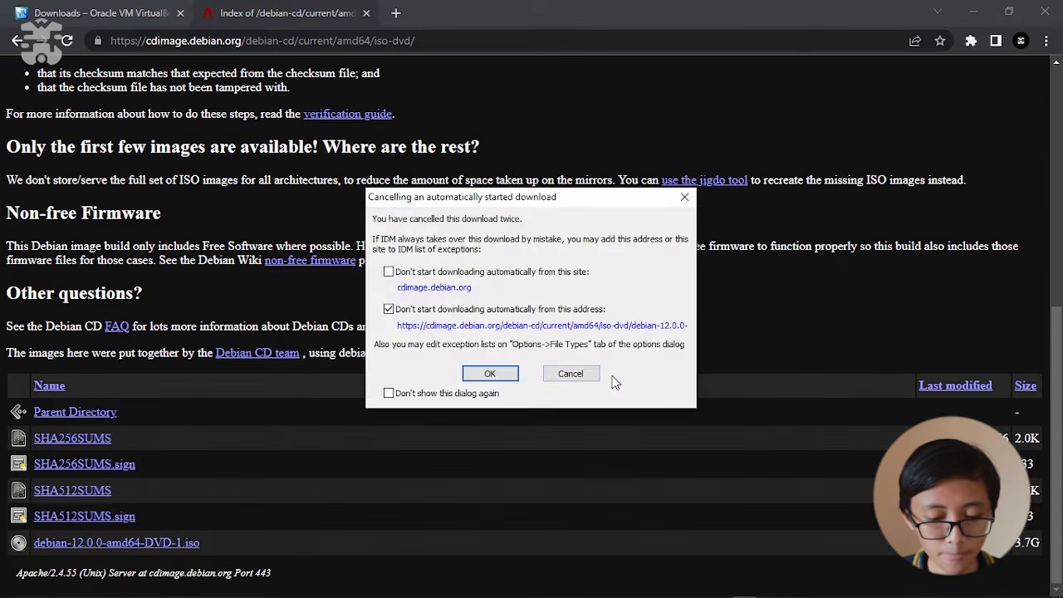
click(591, 374)
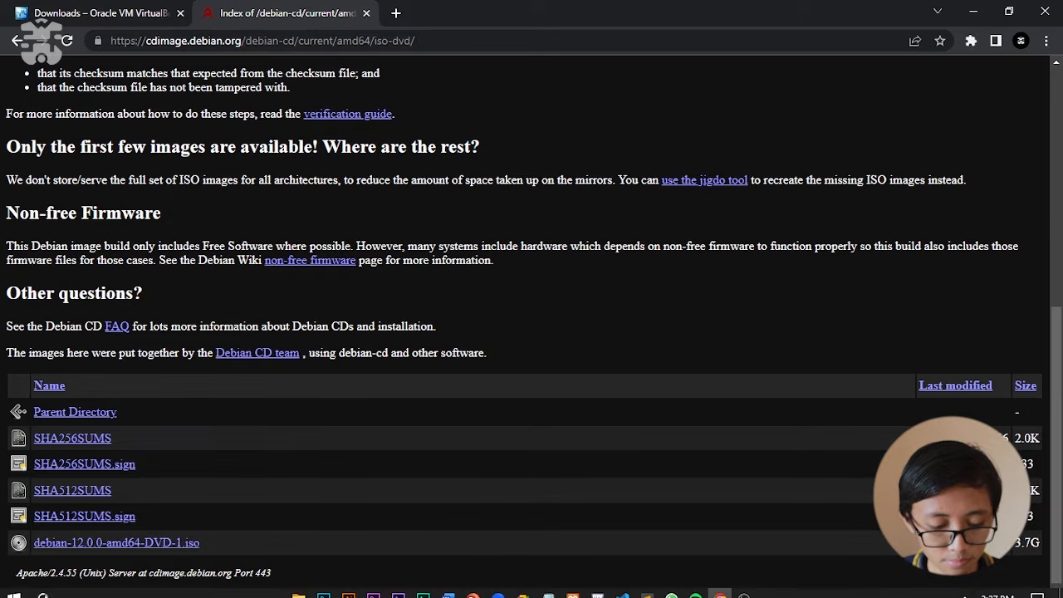
Launch Oracle VM VirtualBox Manager from Windows Search.
click(43, 589)
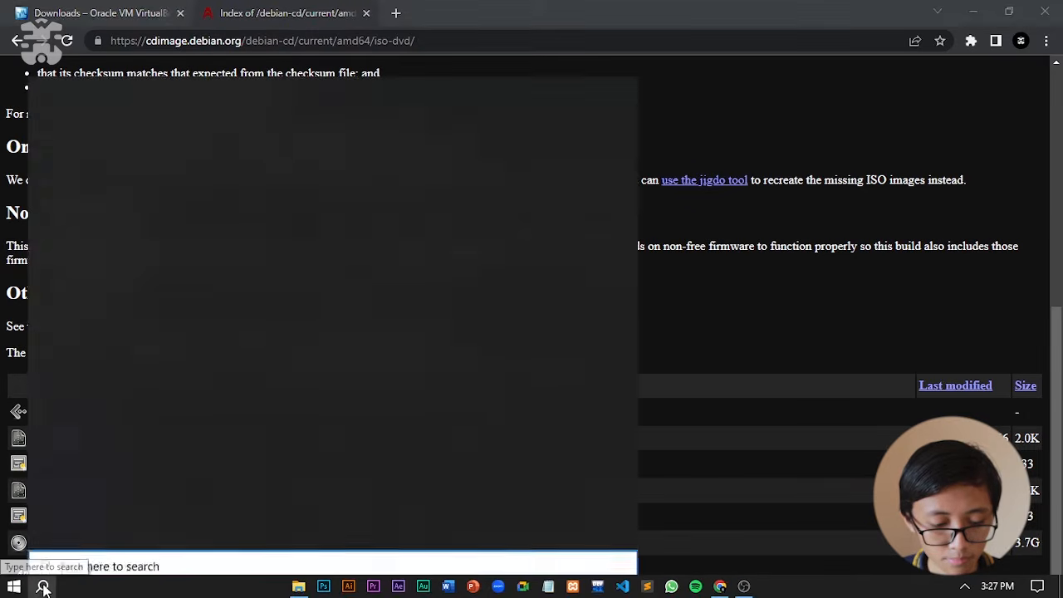
key(Escape)
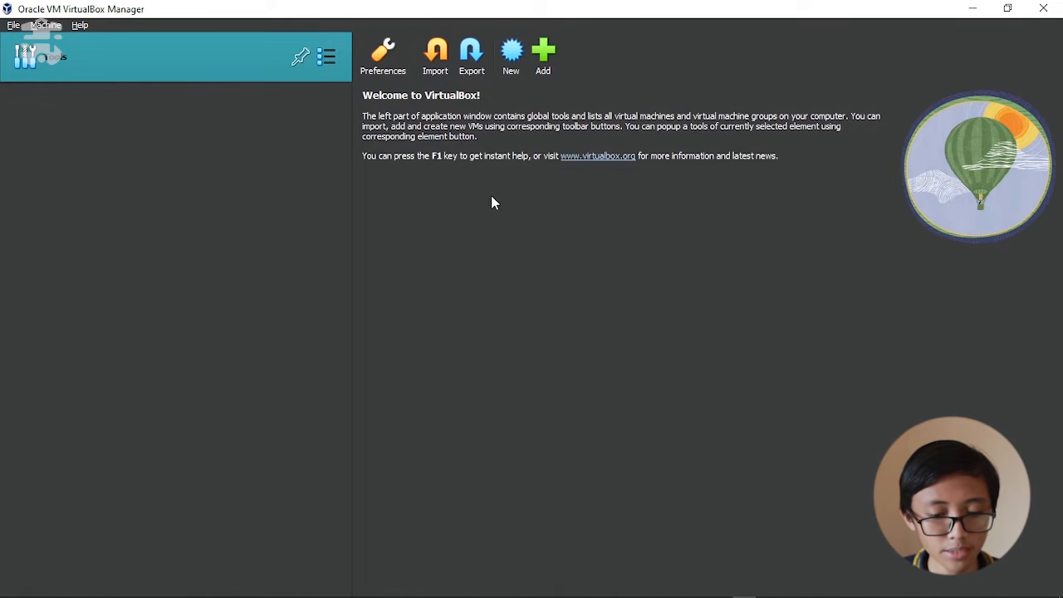
Create a VM named 'Linux Debian 12' in the default VirtualBox VMs folder, type Linux / Debian (64-bit).
click(510, 56)
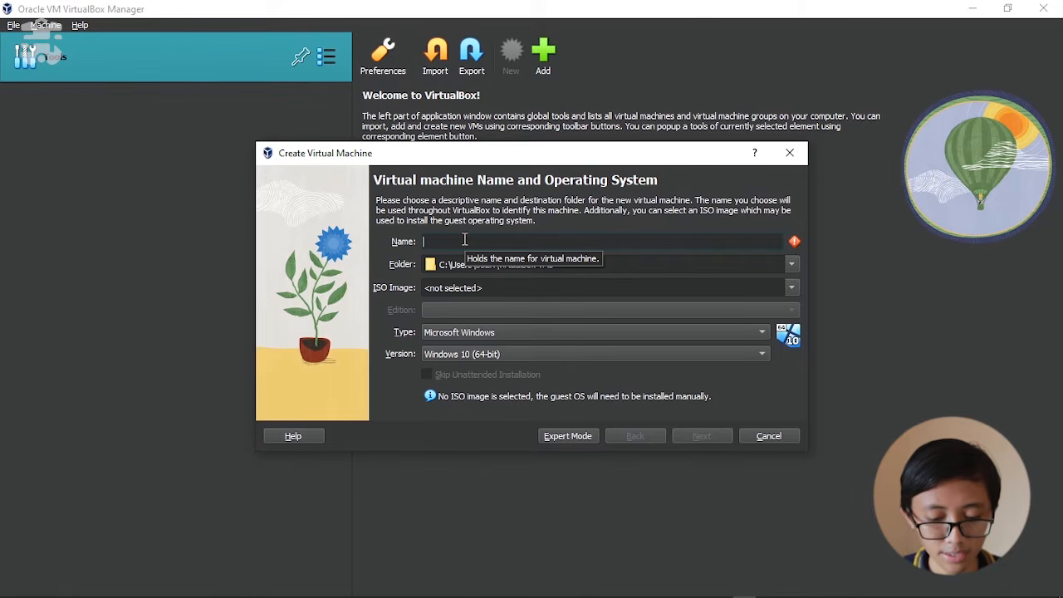
text(Linux )
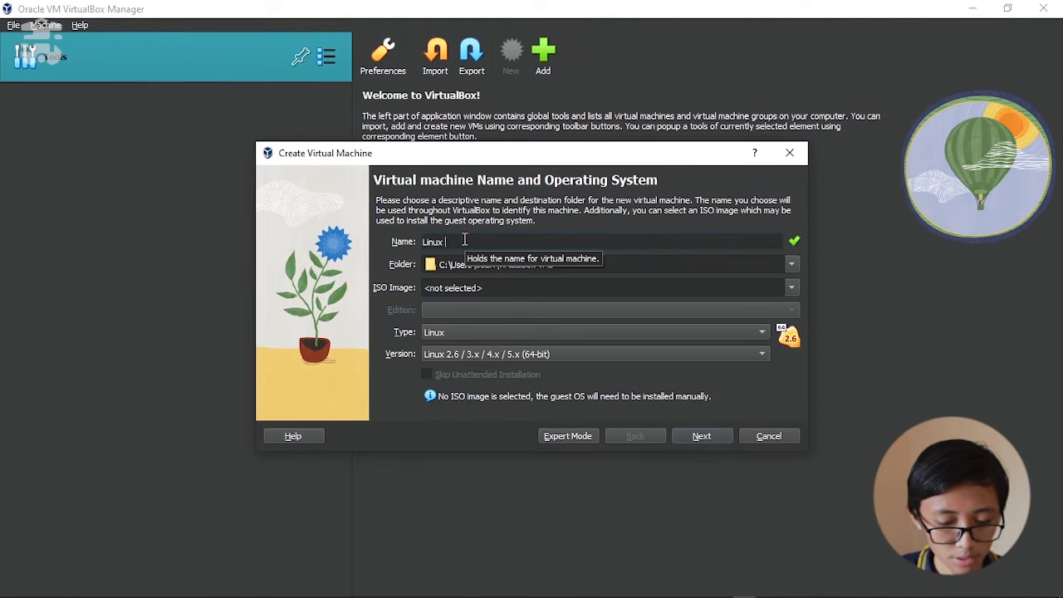
text(Debian 12)
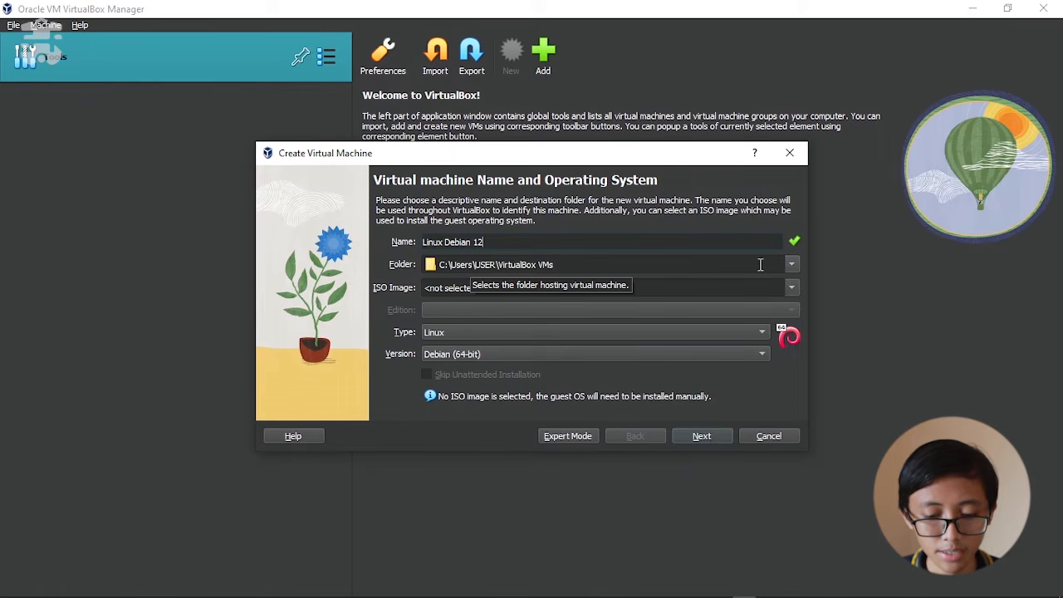
click(790, 263)
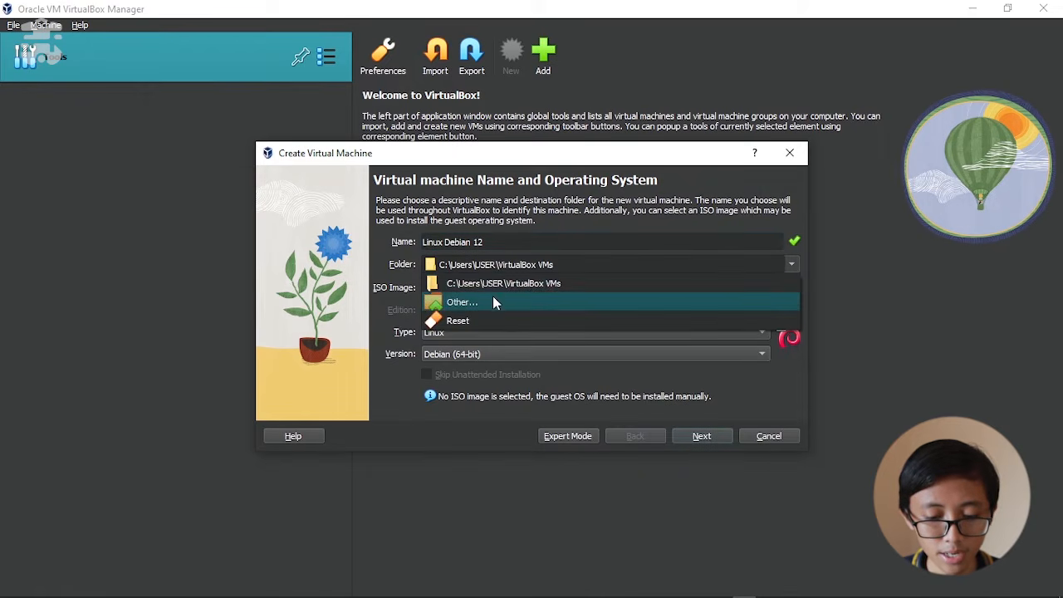
click(398, 265)
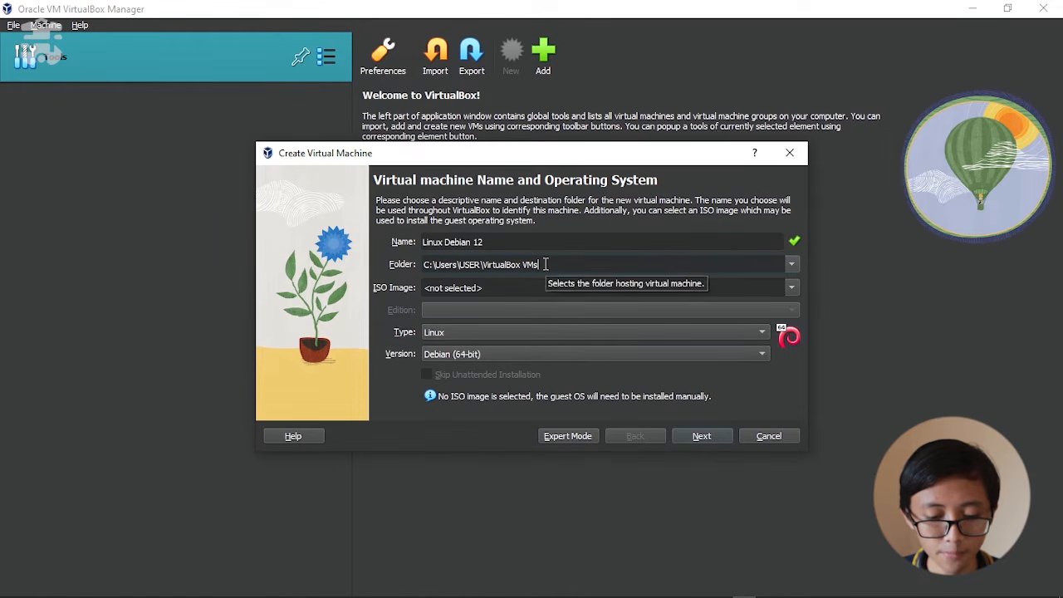
click(490, 289)
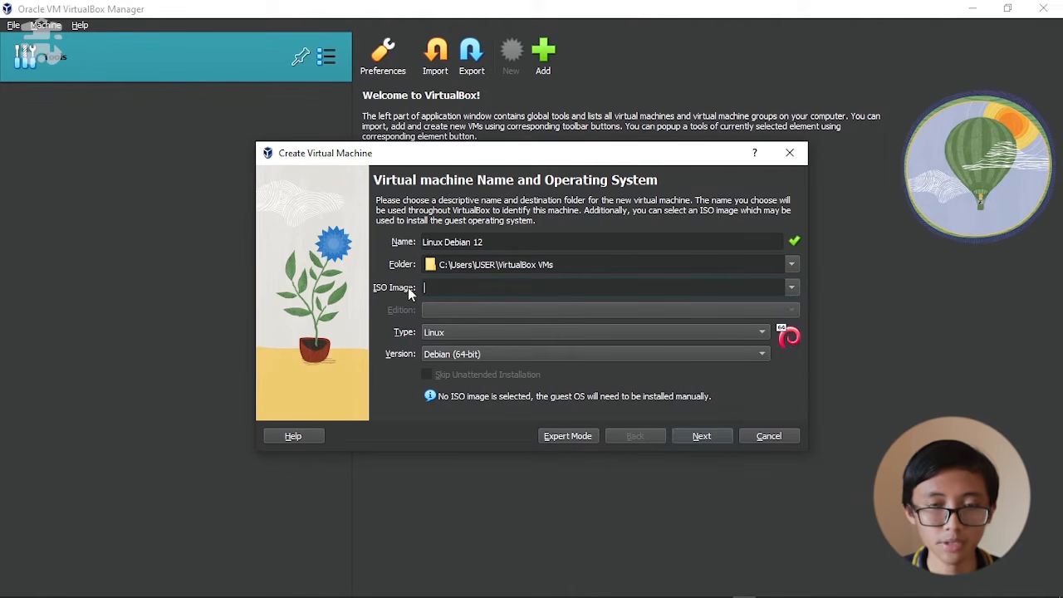
click(489, 332)
click(490, 333)
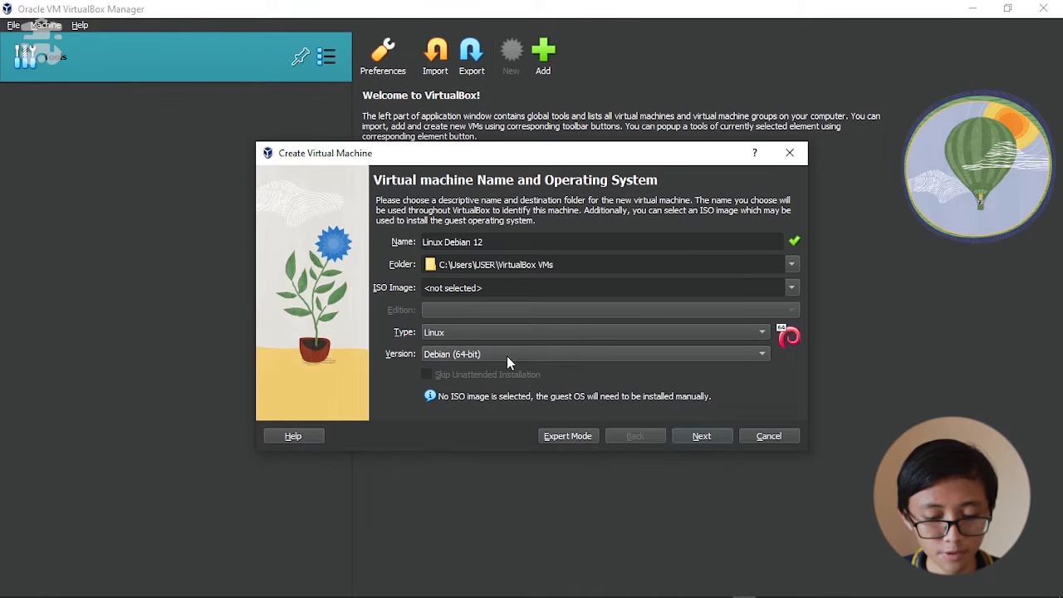
click(702, 438)
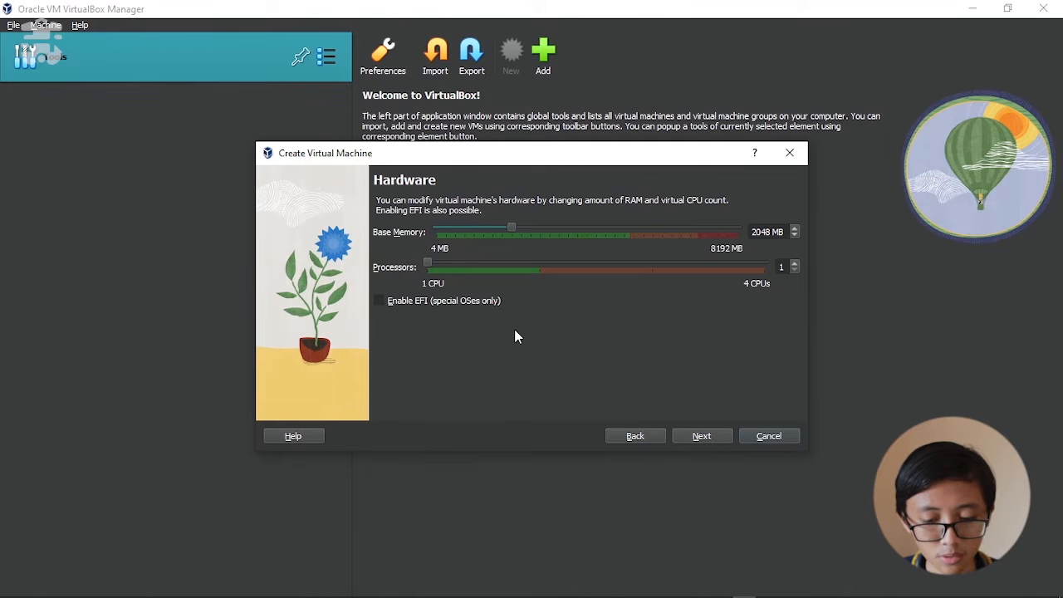
Give the machine 1024 MB base memory and a 5 GB virtual hard disk, then bring up File Explorer.
drag(512, 233, 476, 237)
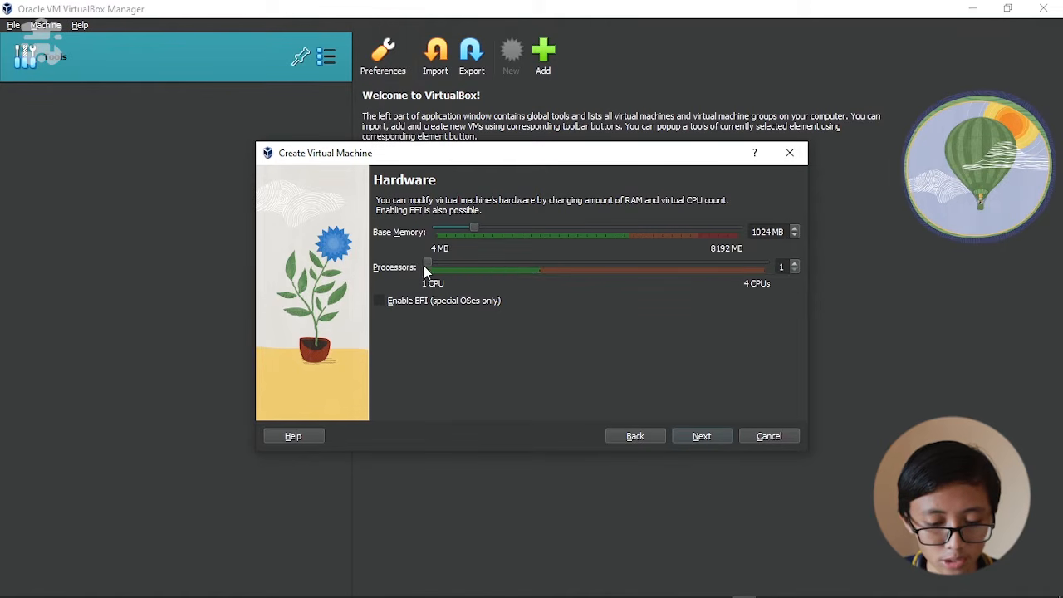
click(702, 436)
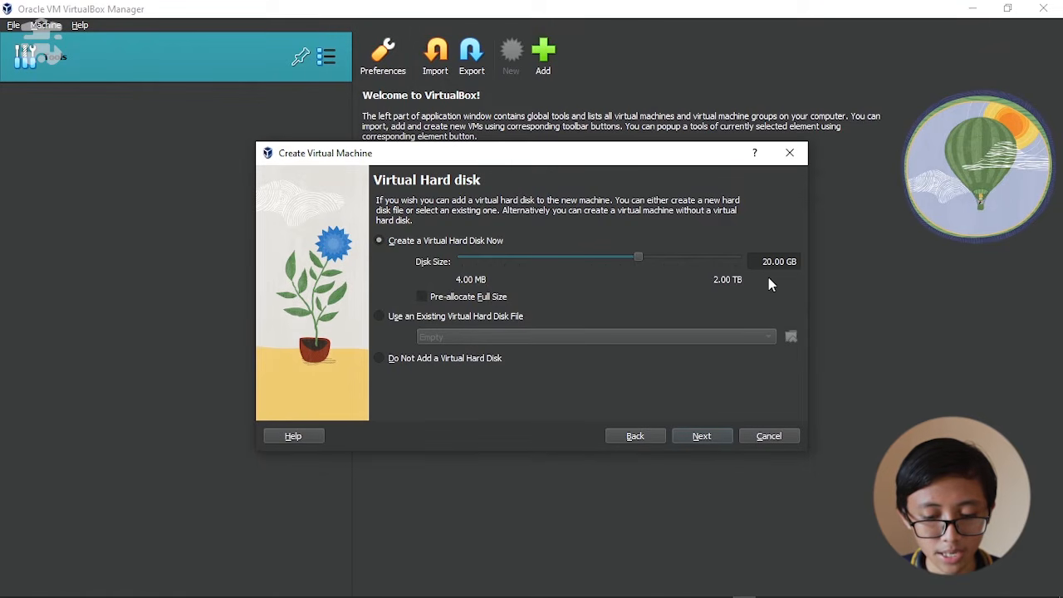
drag(787, 263, 754, 263)
text(5)
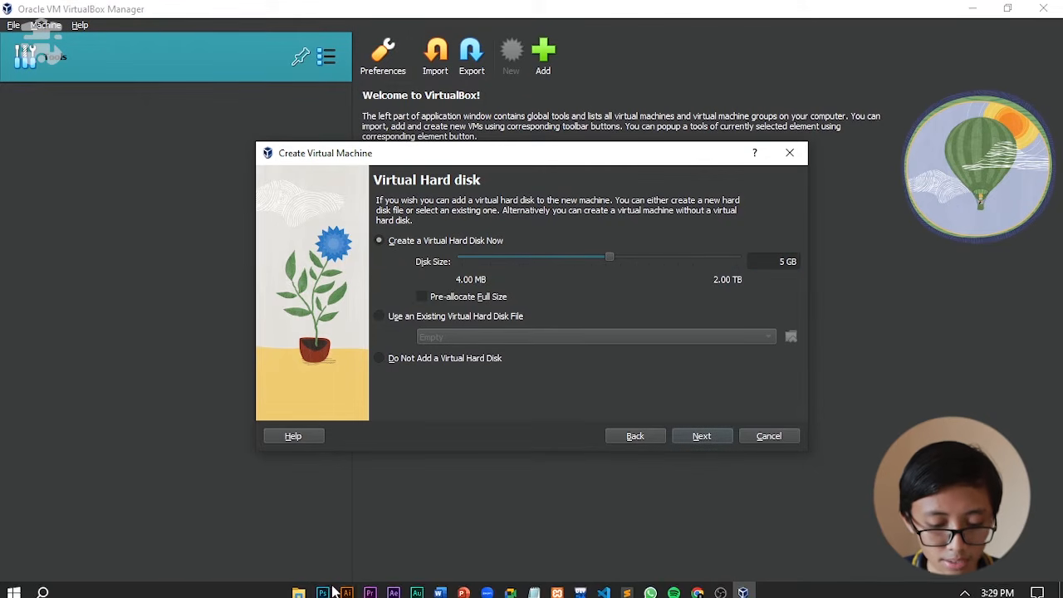
click(299, 587)
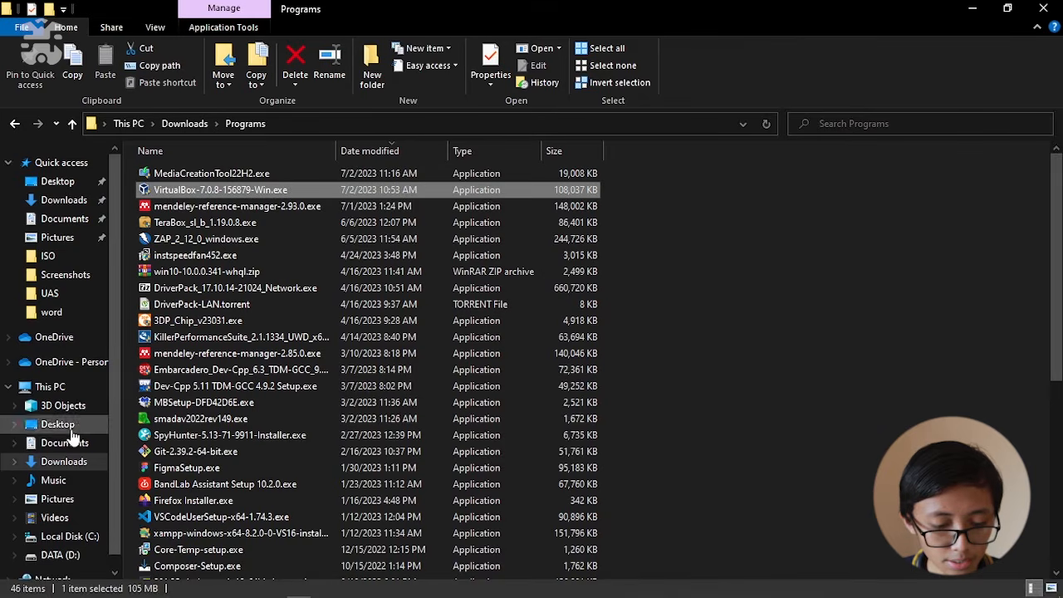
Check free space under This PC (25.7 GB on C:), then return to the VirtualBox wizard.
click(46, 387)
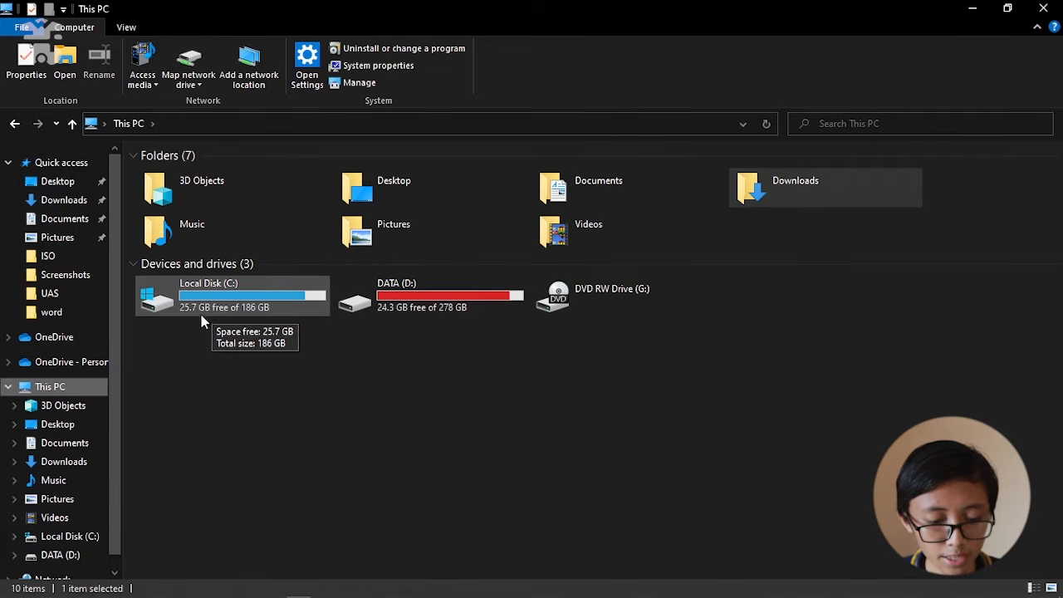
mouse_move(906, 580)
click(743, 586)
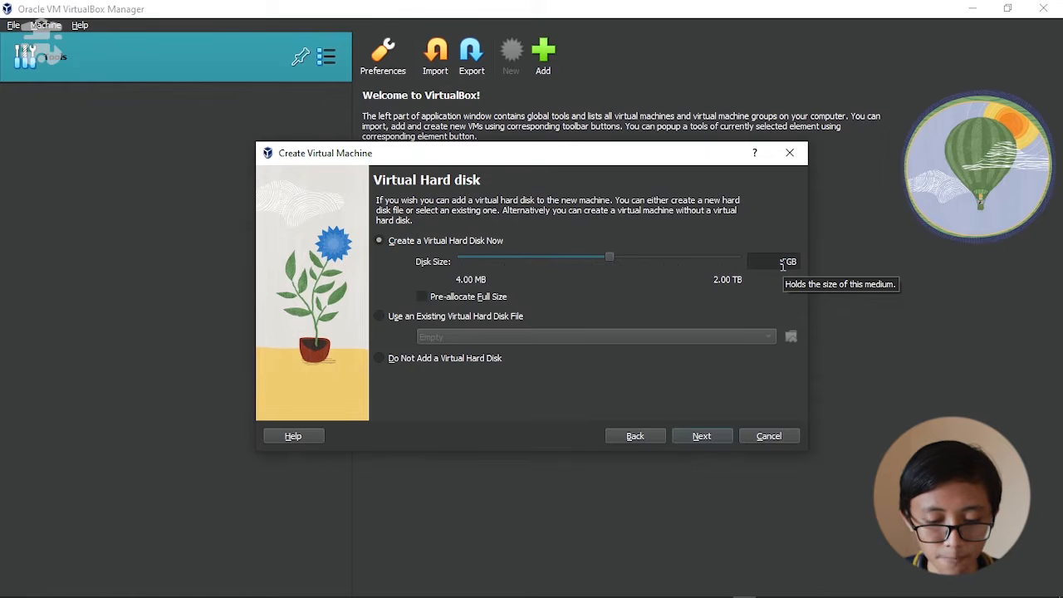
Review the summary and create the Linux Debian 12 machine with 1024 MB memory and 5 GB disk.
click(704, 436)
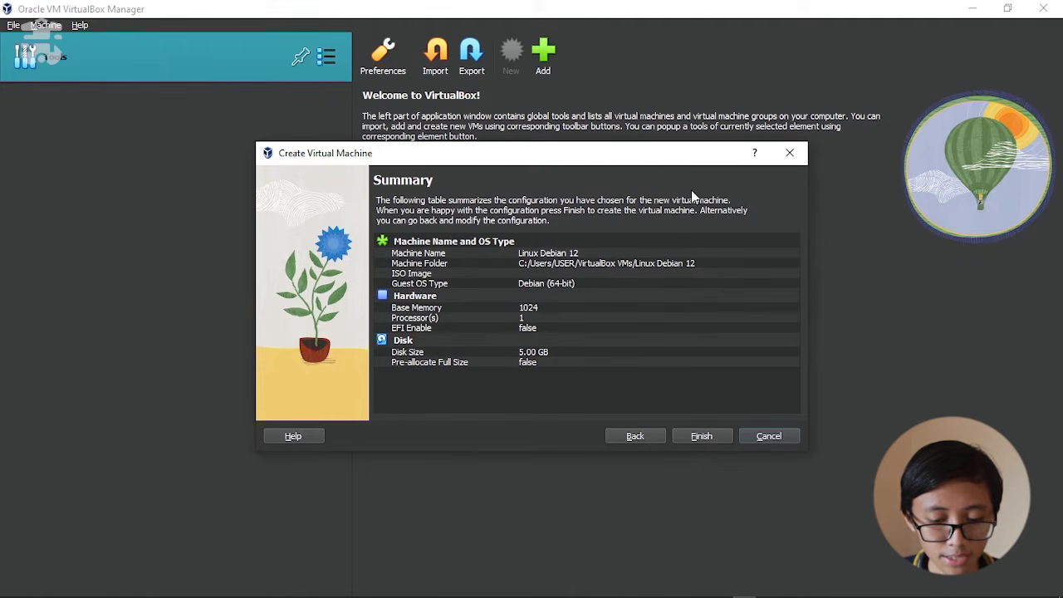
click(711, 438)
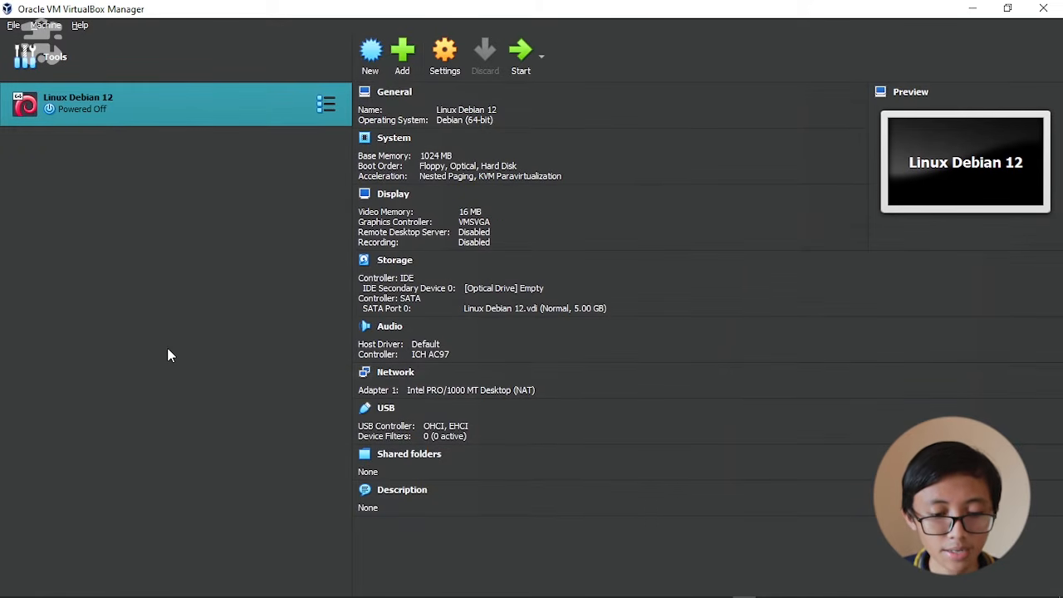
Attach debian-12.0.0-amd64-DVD-1.iso to the machine's empty optical drive in Settings > Storage.
click(444, 53)
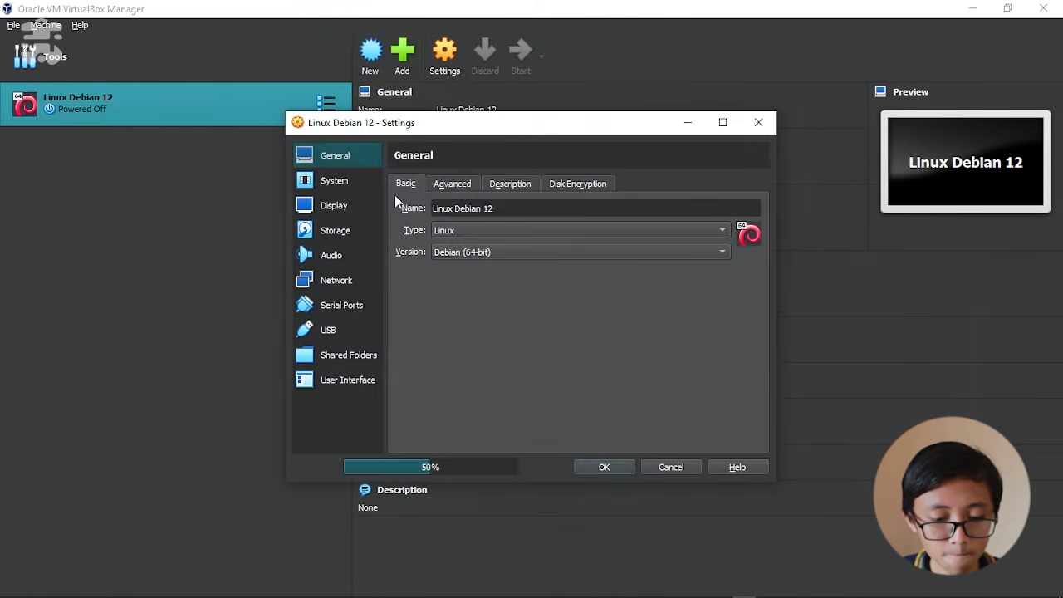
click(337, 231)
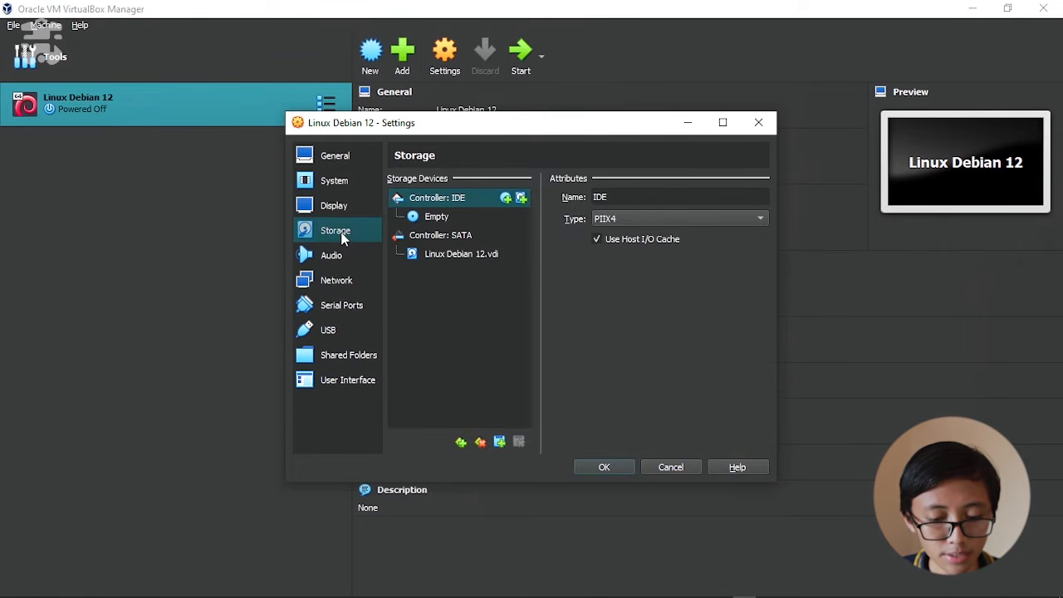
click(440, 220)
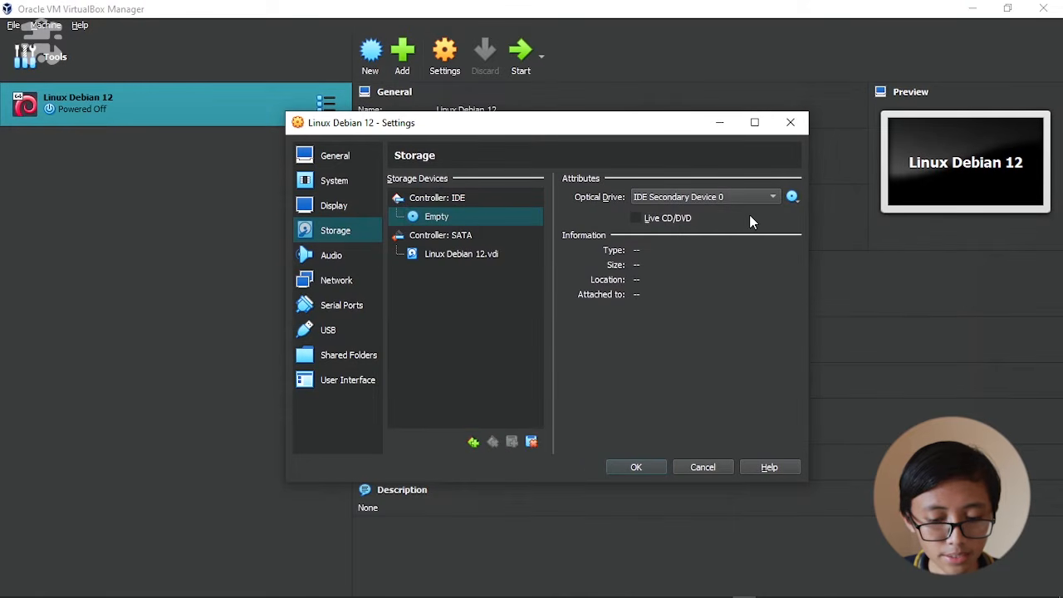
click(793, 198)
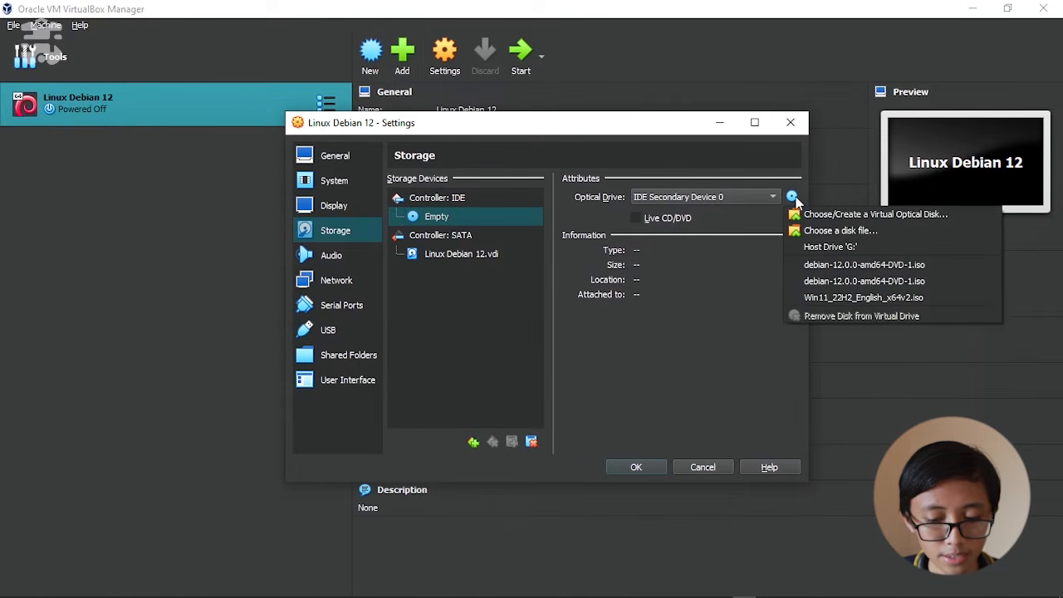
click(819, 232)
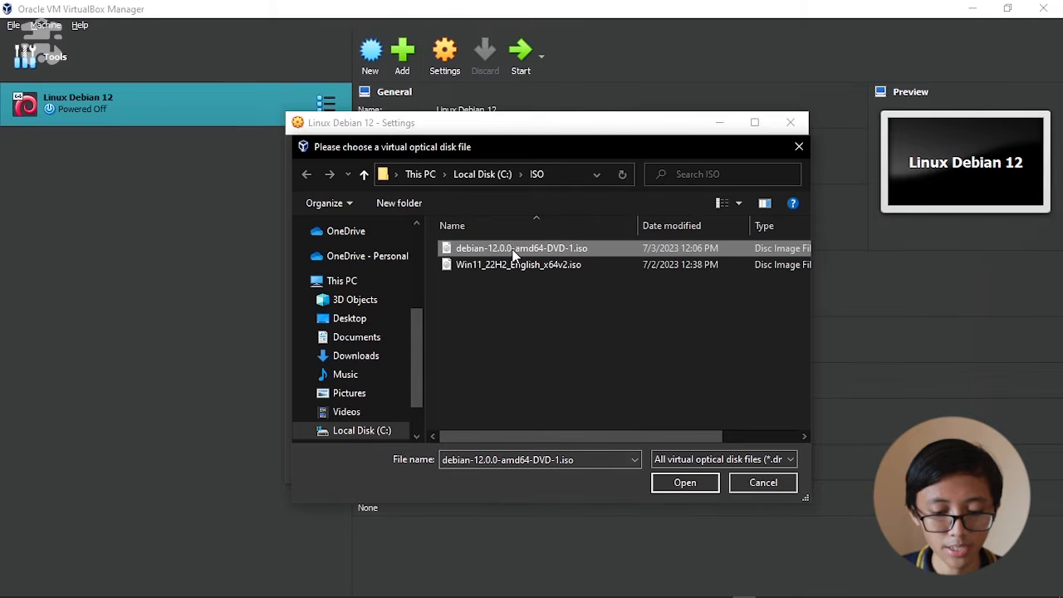
click(679, 482)
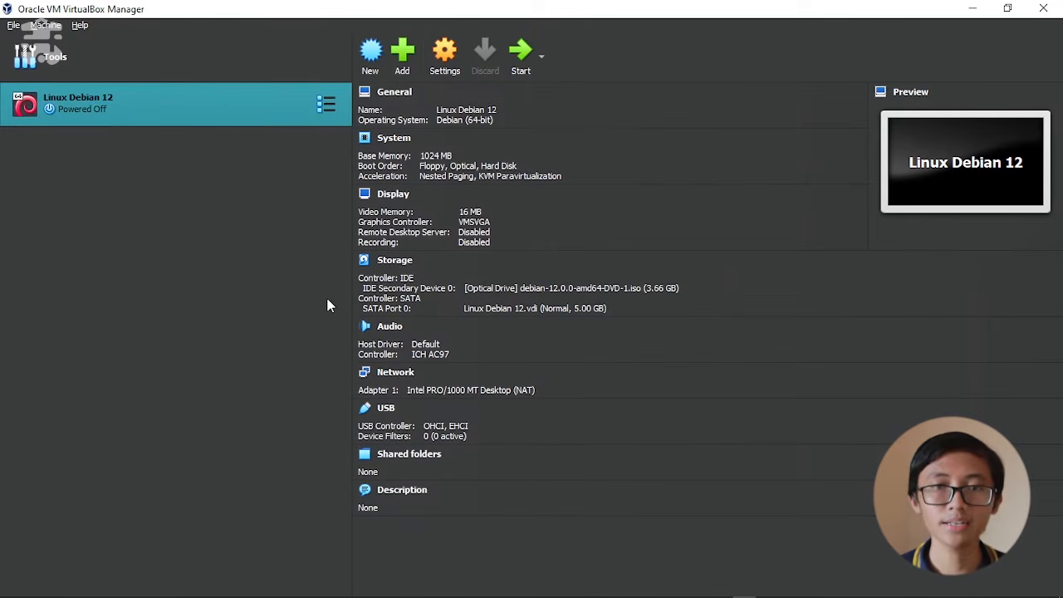
Boot the Linux Debian 12 VM, scale its screen to 125%, and move the window higher.
click(521, 56)
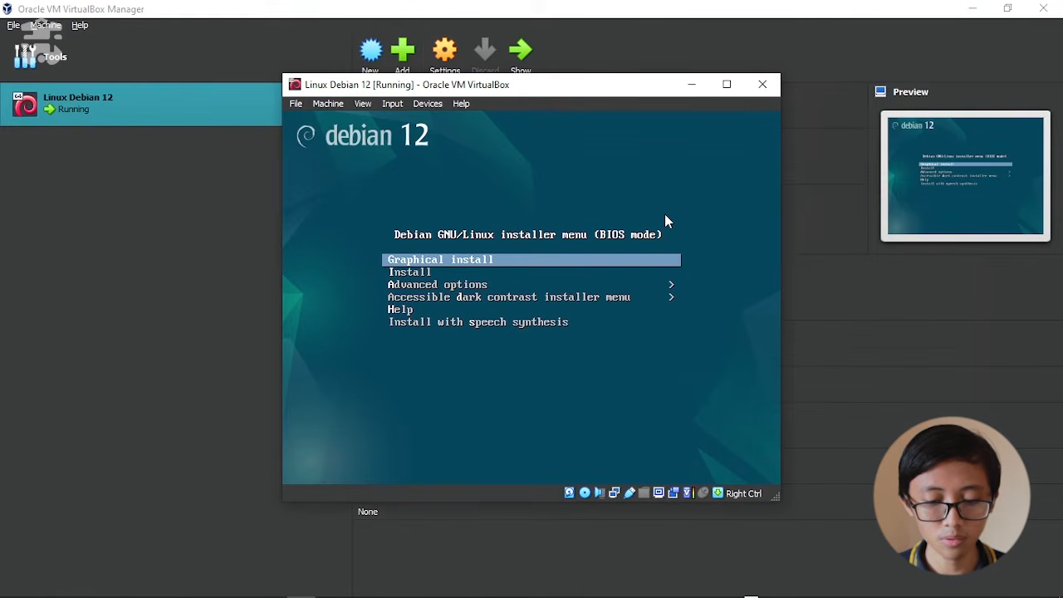
click(363, 103)
mouse_move(412, 273)
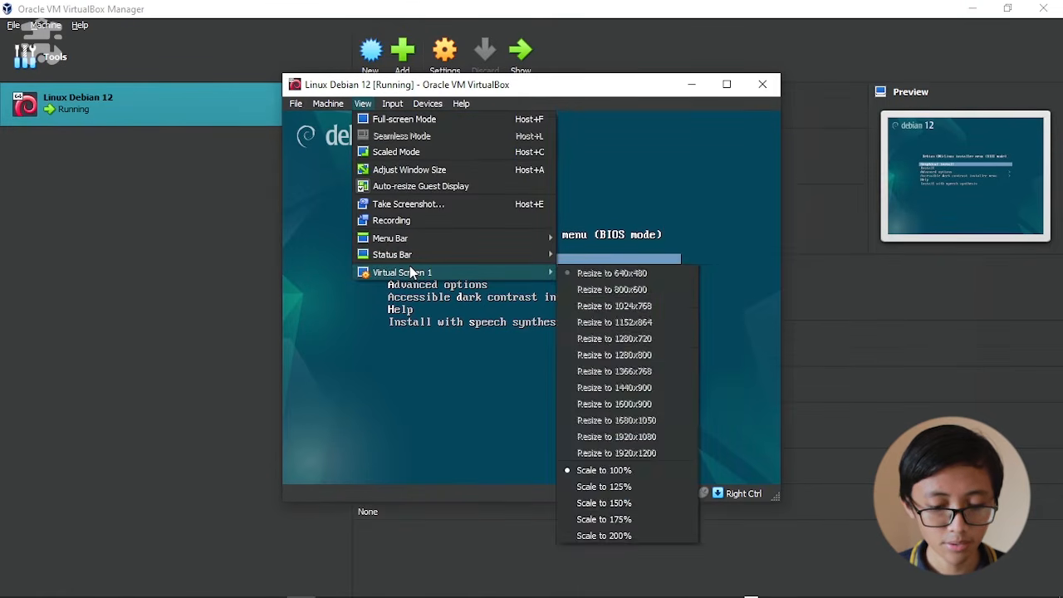
click(624, 492)
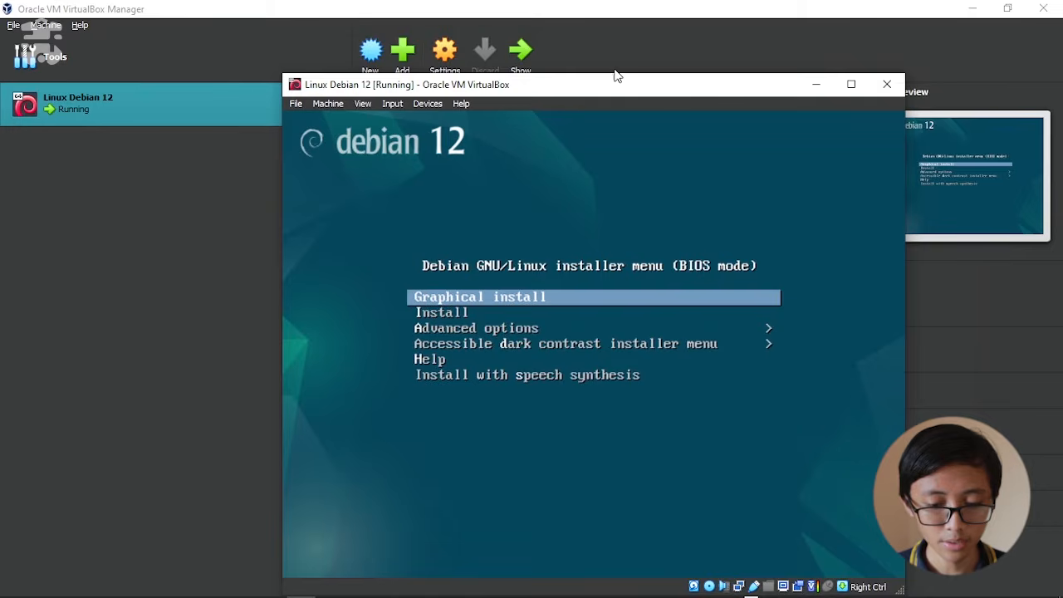
drag(627, 90, 588, 50)
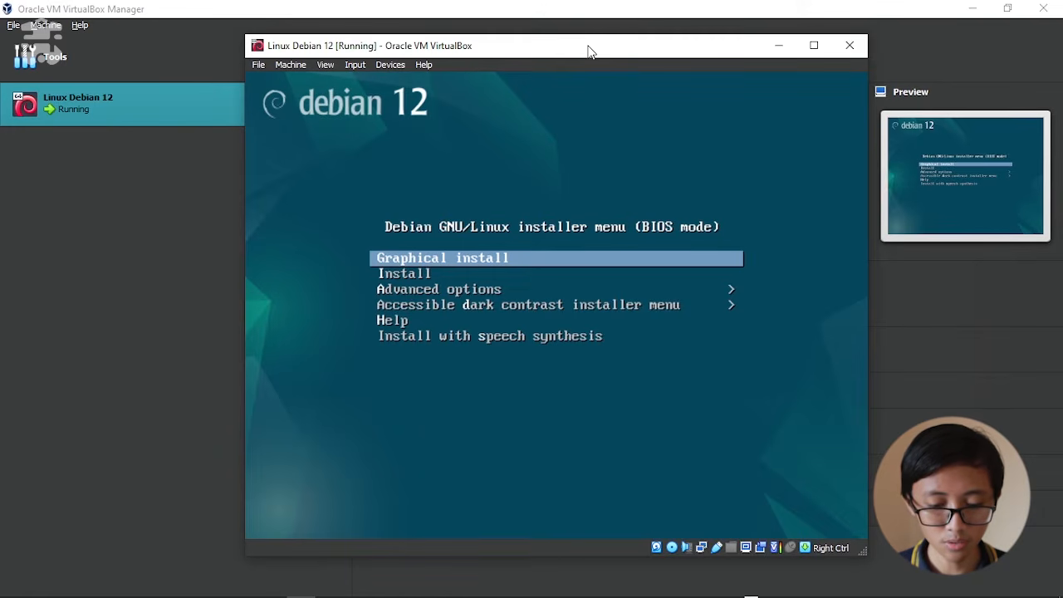
click(410, 274)
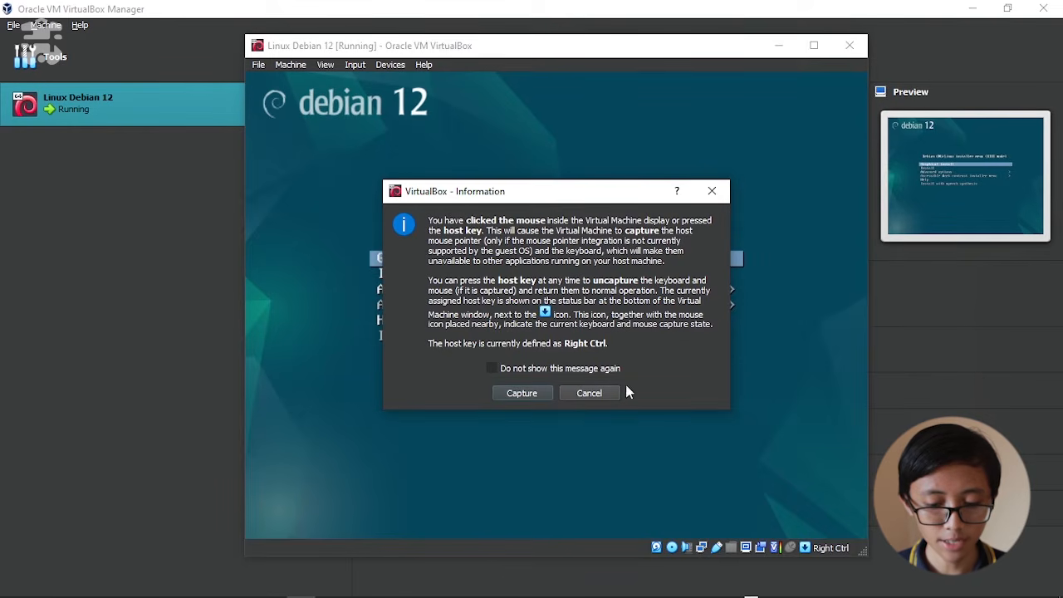
Dismiss the mouse capture notice and launch the text-mode Install entry from the boot menu.
click(712, 191)
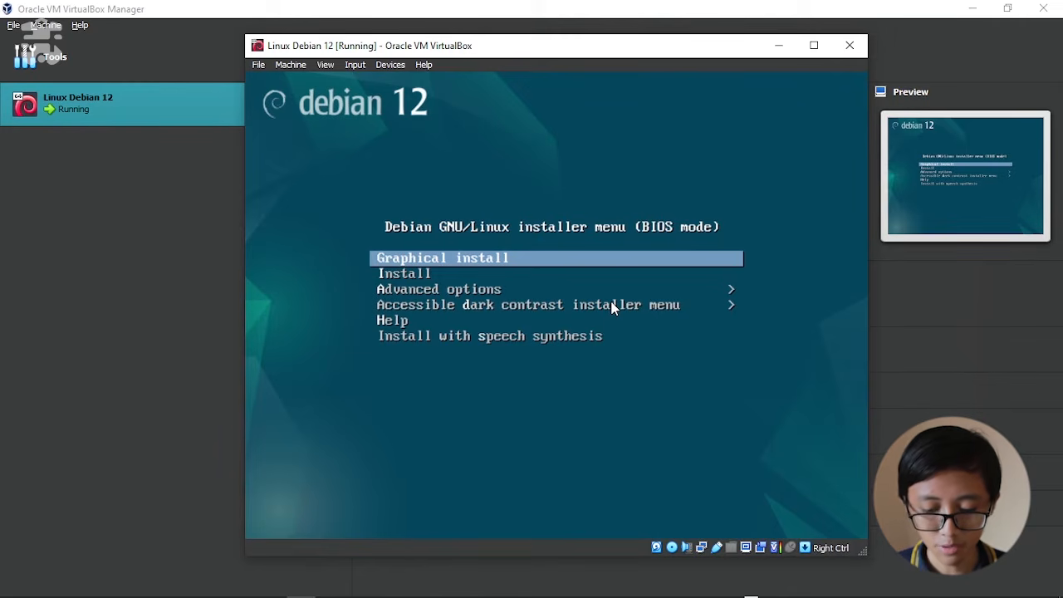
key(Down)
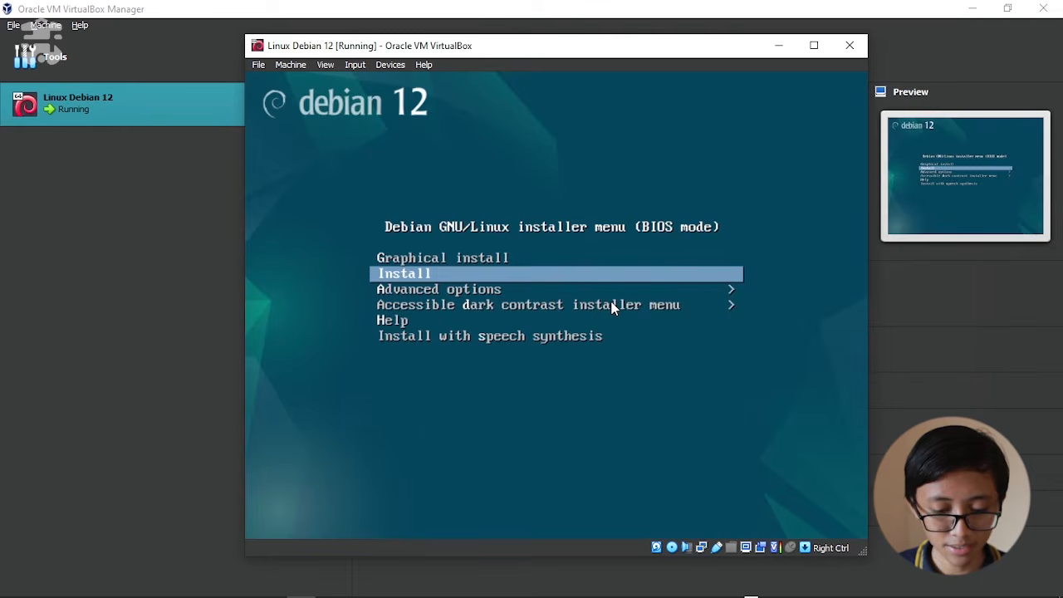
key(Return)
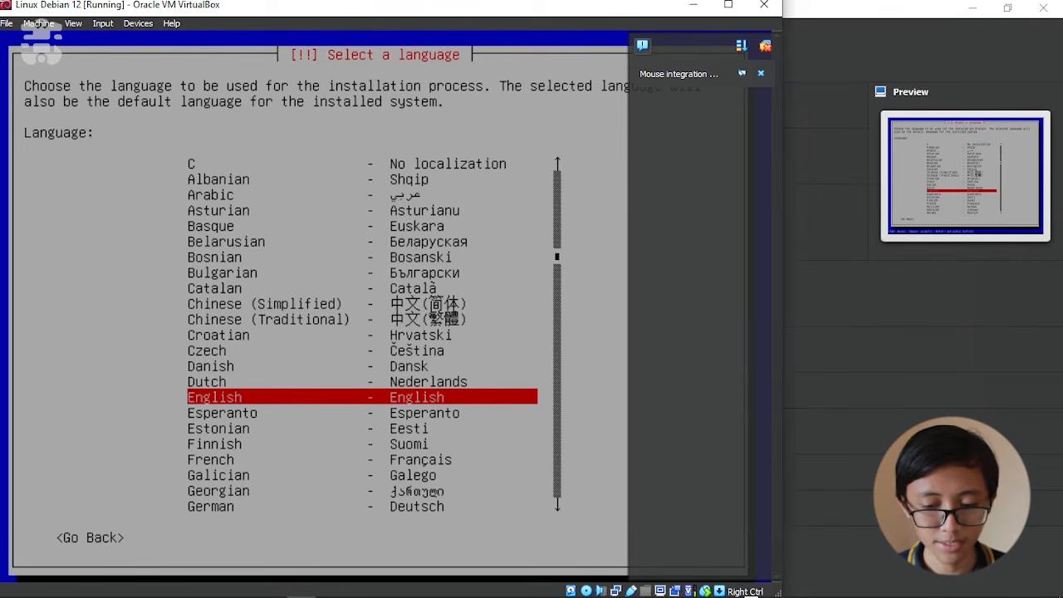
Dismiss the mouse integration notice, choose English, and go through other locations to Asia.
click(766, 46)
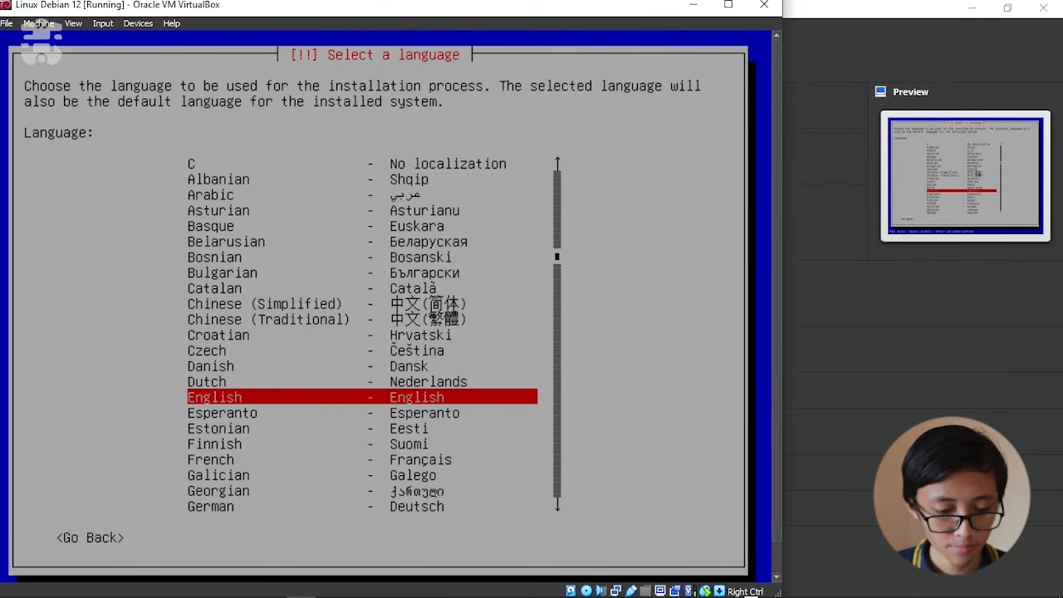
key(Return)
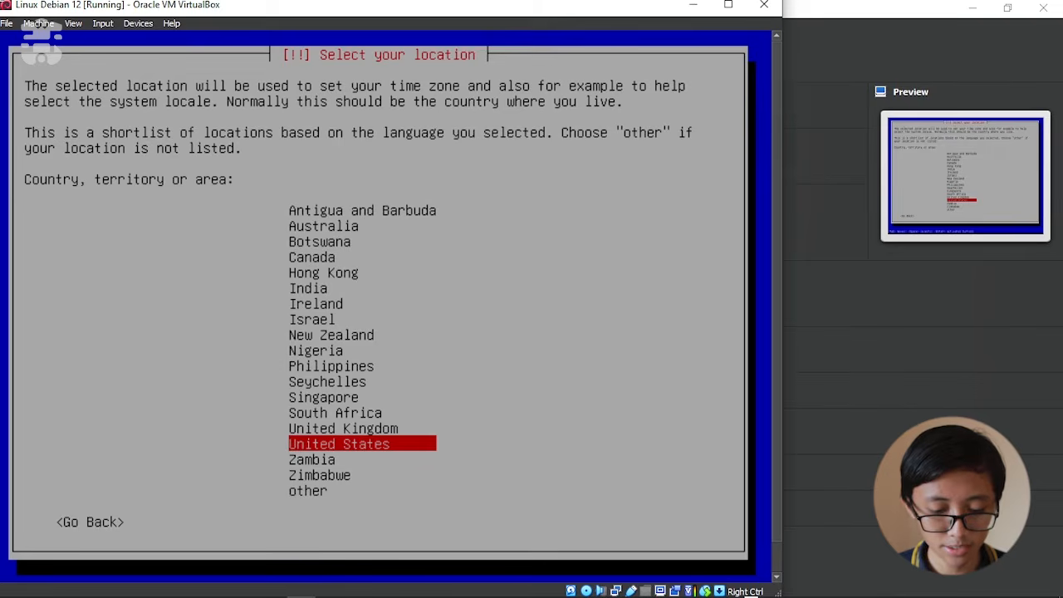
key(Down)
key(Down)
key(Down)
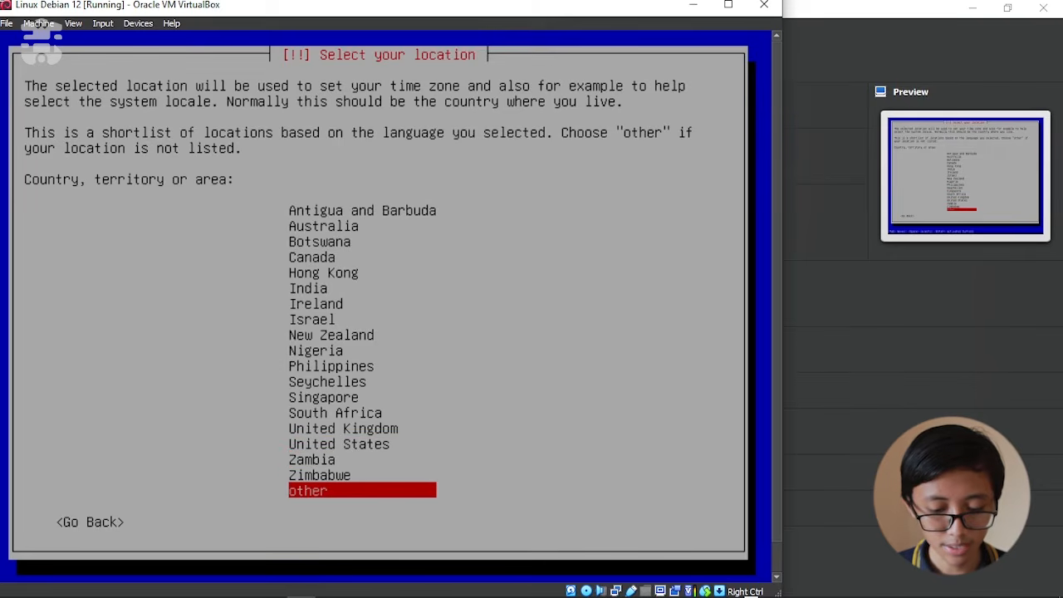
key(Return)
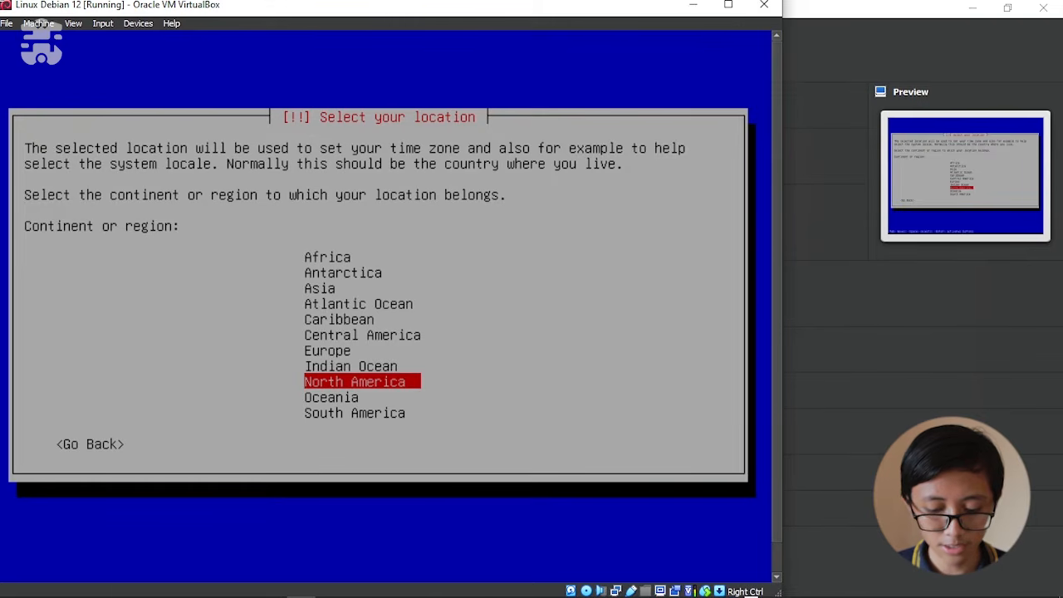
key(Up)
key(Up)
key(Up)
key(Up)
key(Up)
key(Up)
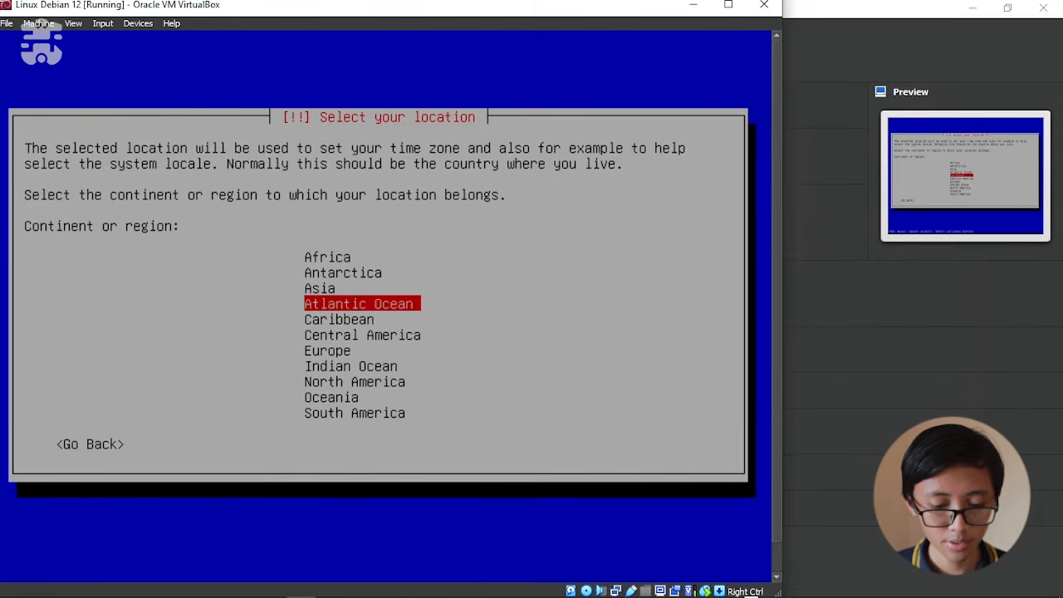
key(Return)
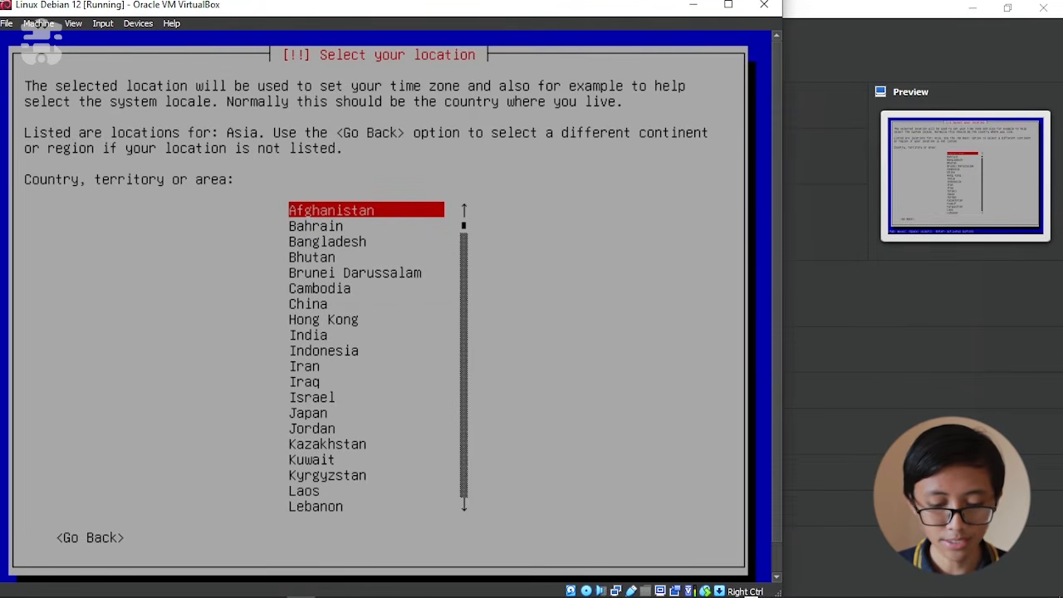
Pick Indonesia as the location and accept the United States en_US.UTF-8 locale.
key(Down)
key(Down)
key(Down)
key(Down)
key(Down)
key(Down)
key(Down)
key(Down)
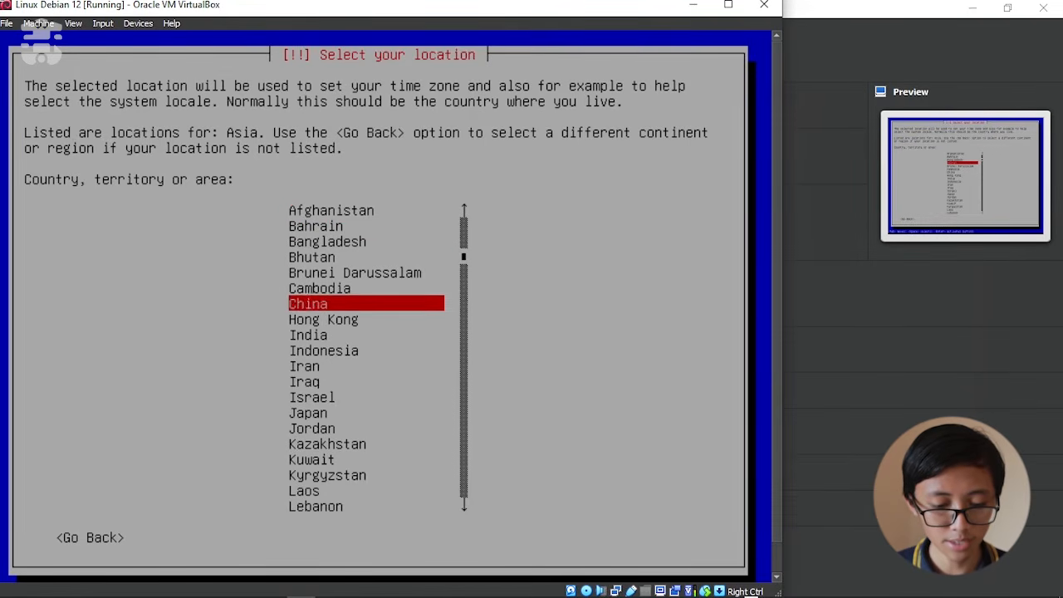
key(Down)
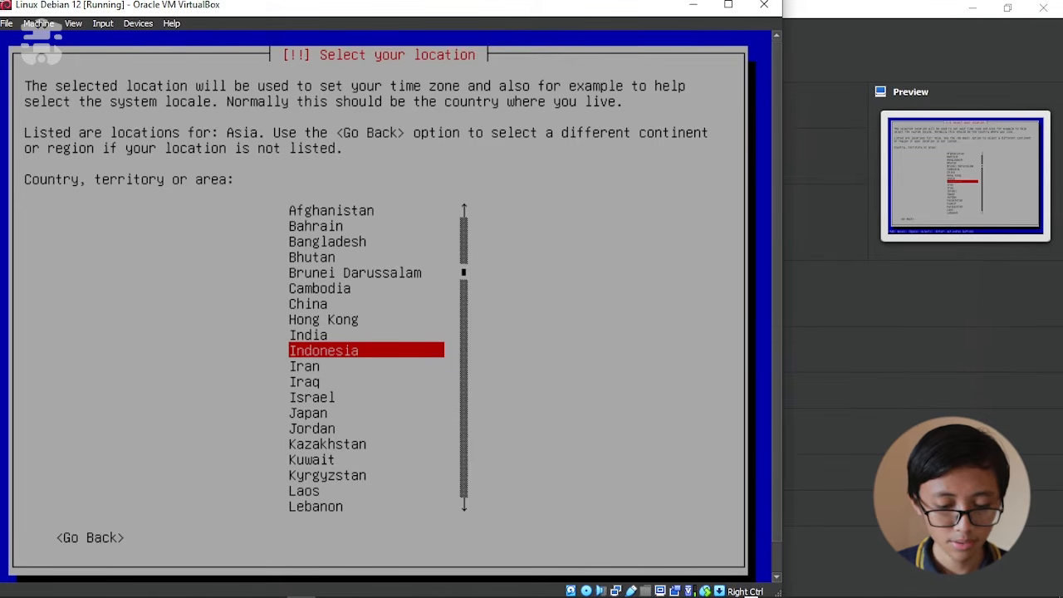
key(Return)
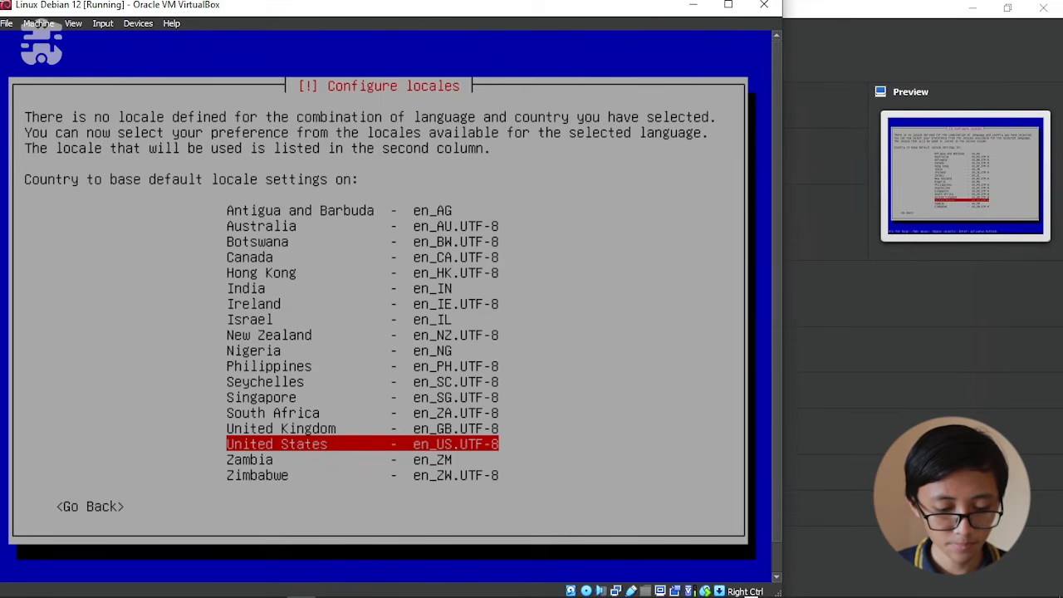
key(Return)
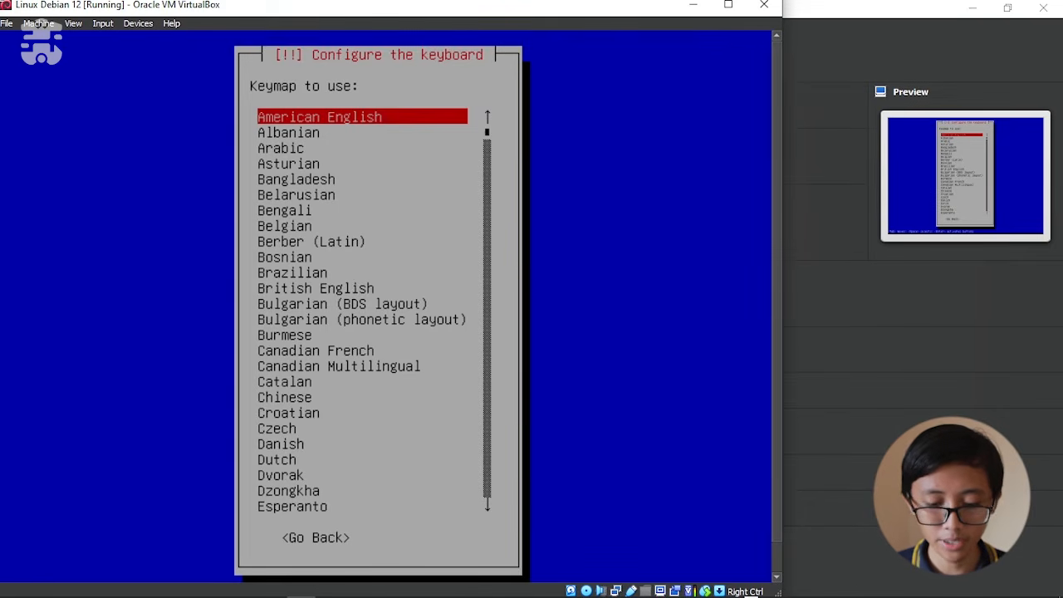
Keep the American English keymap and choose not to configure the network now.
key(Return)
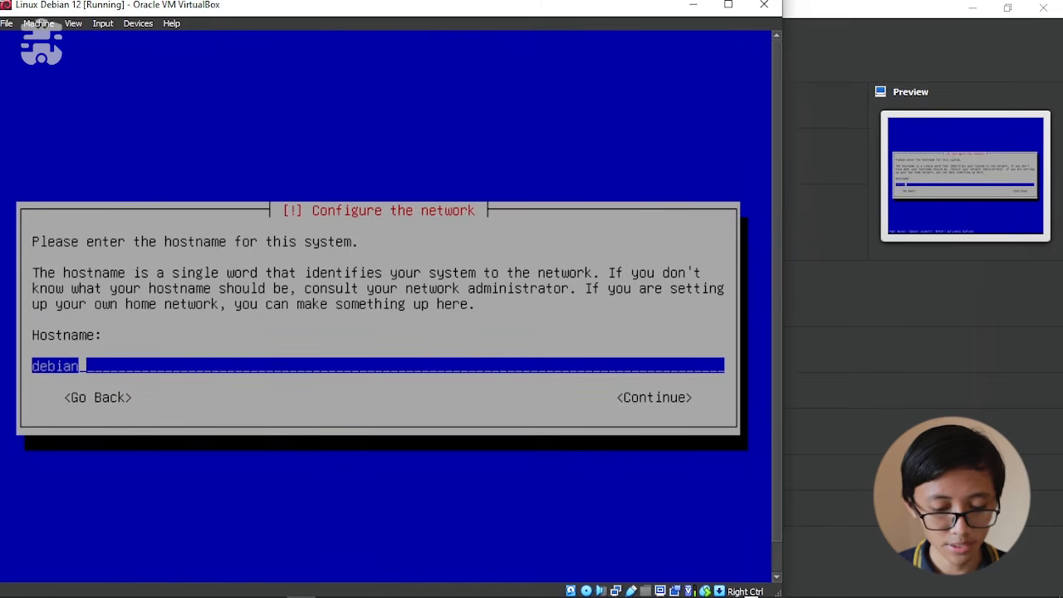
key(Tab)
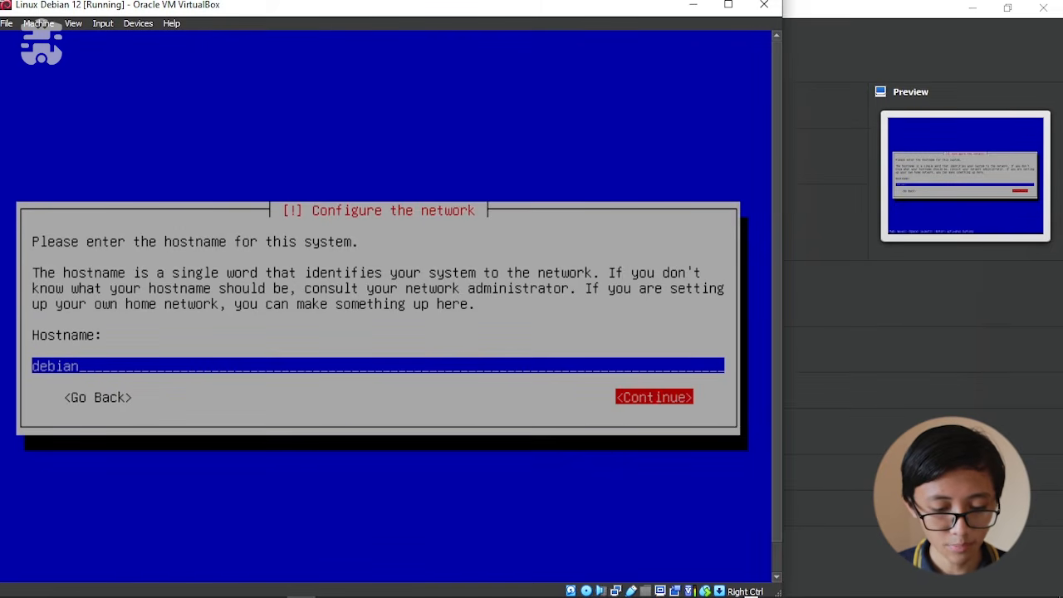
key(Left)
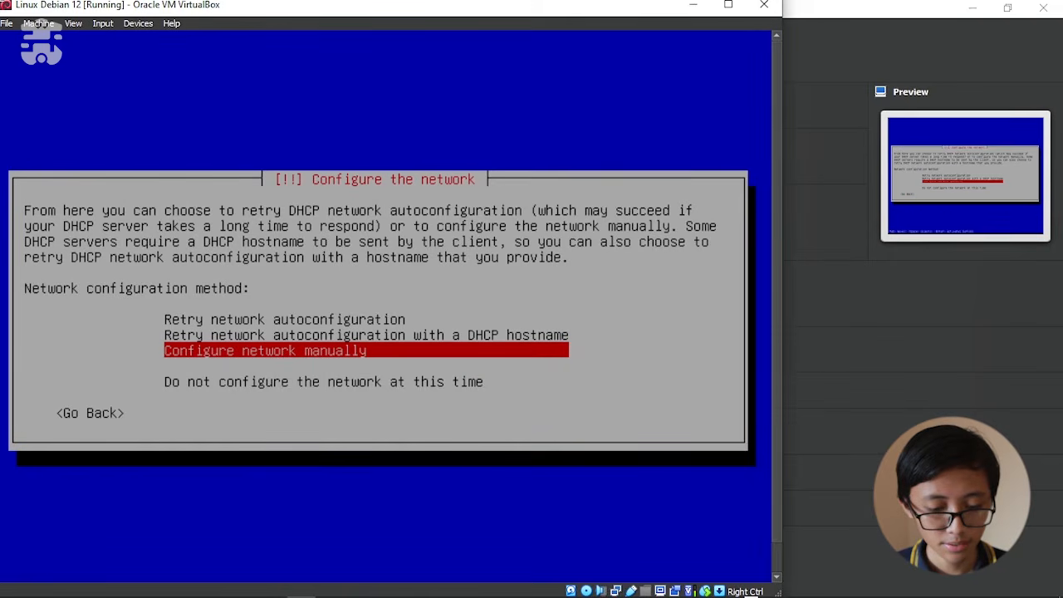
key(Down)
key(Down)
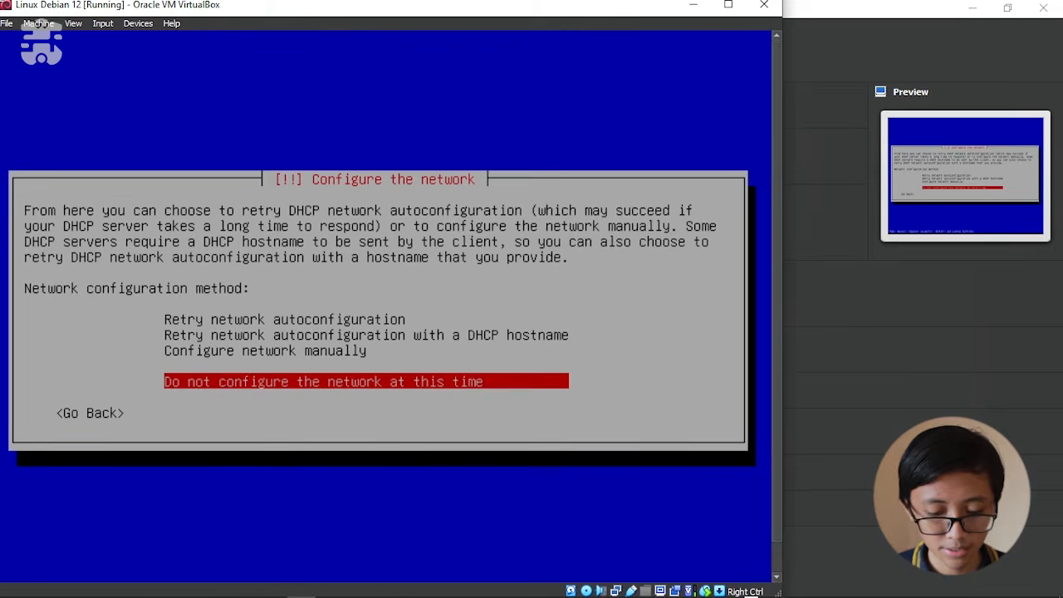
key(Return)
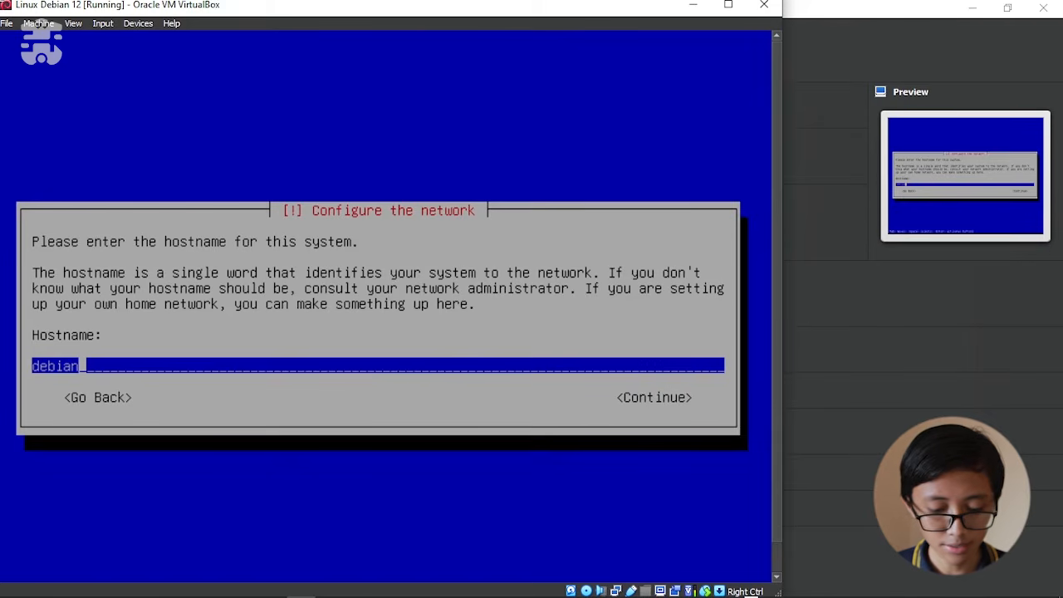
Keep hostname debian, then enter and confirm the root password.
key(Return)
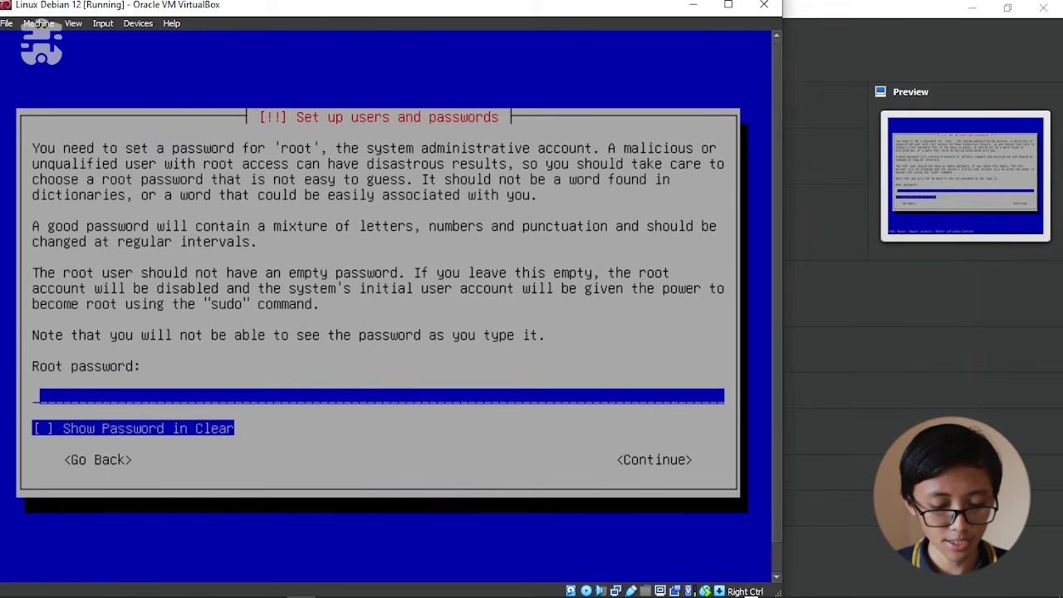
text(**)
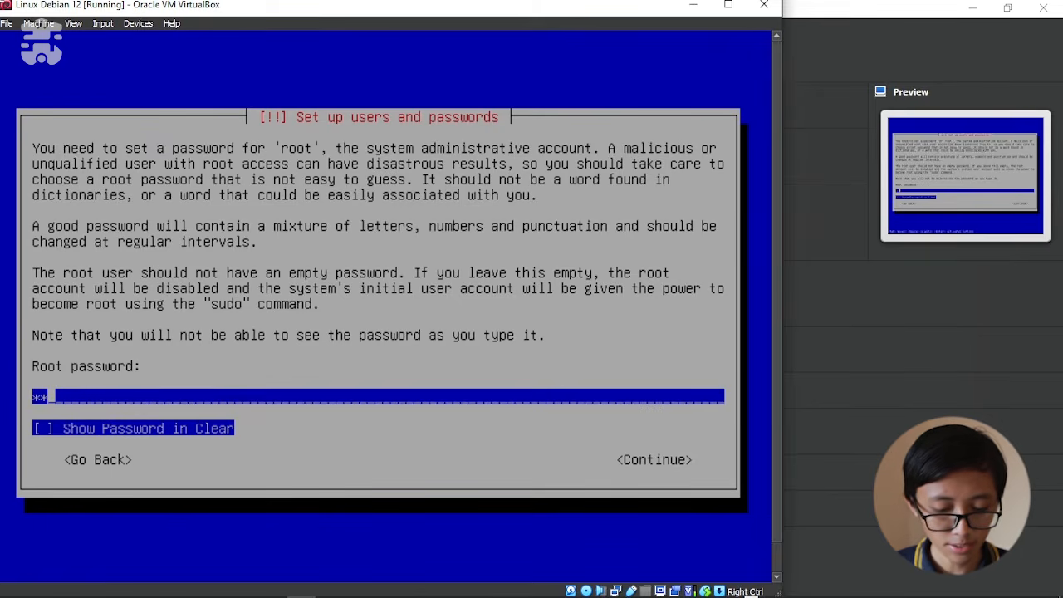
key(Return)
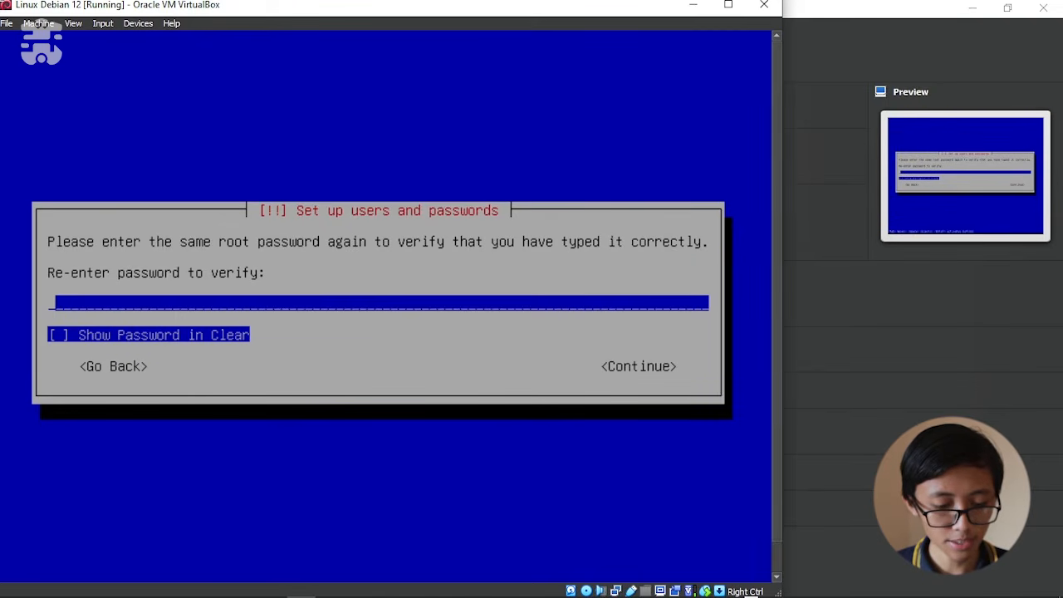
text(***)
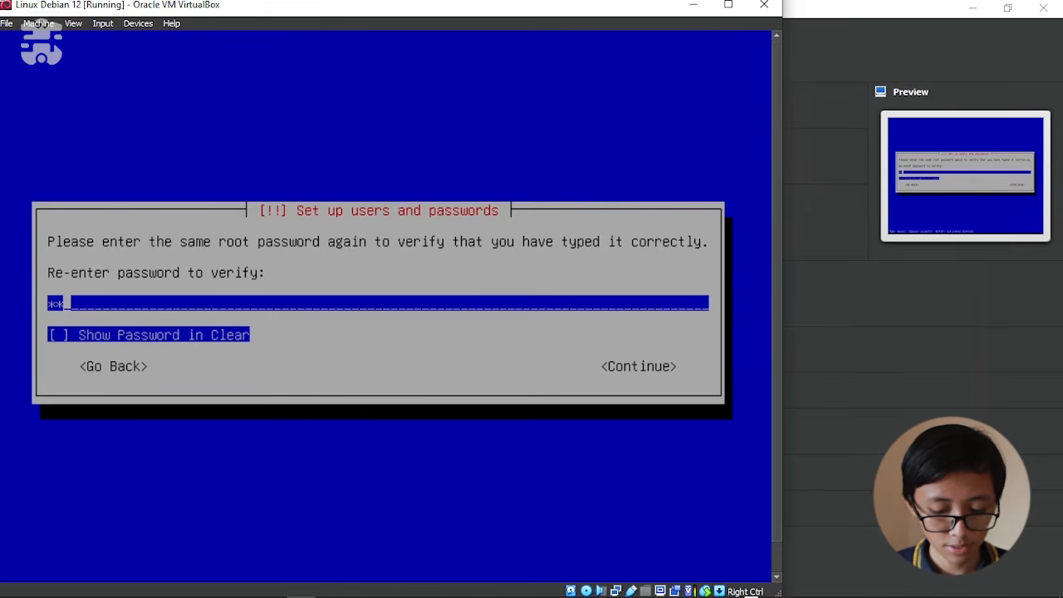
key(Return)
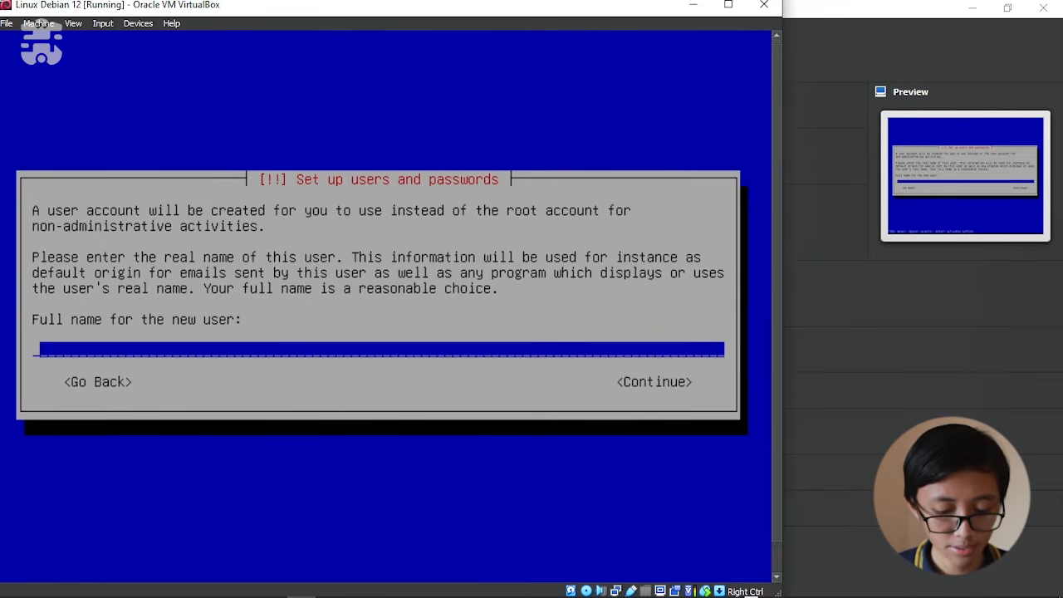
Enter the new user's full name and replace the suggested username with a chosen one.
text(I Kadek Satriya Wisnu Ribawa)
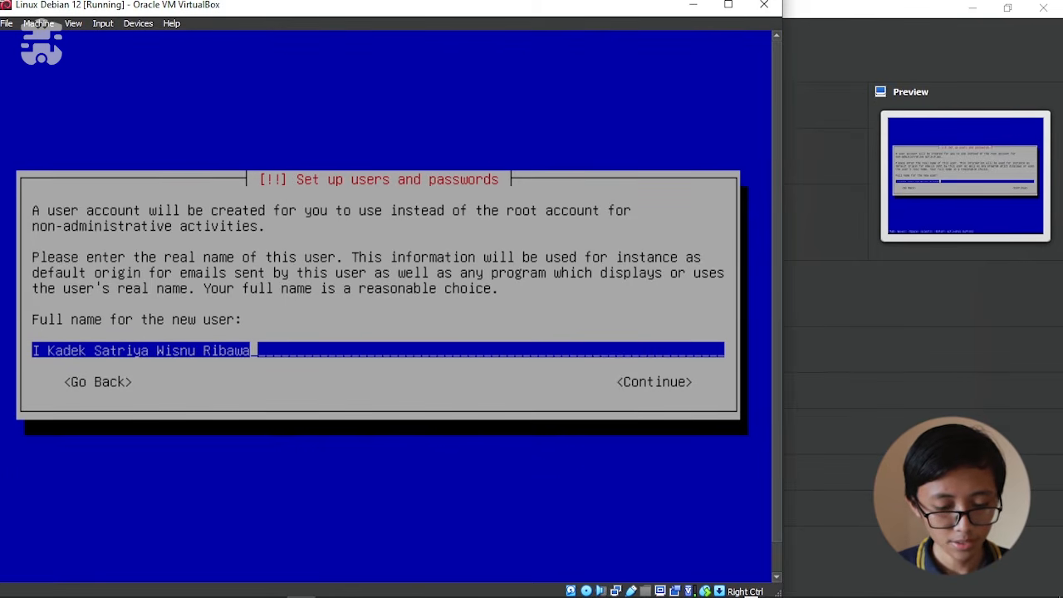
key(Return)
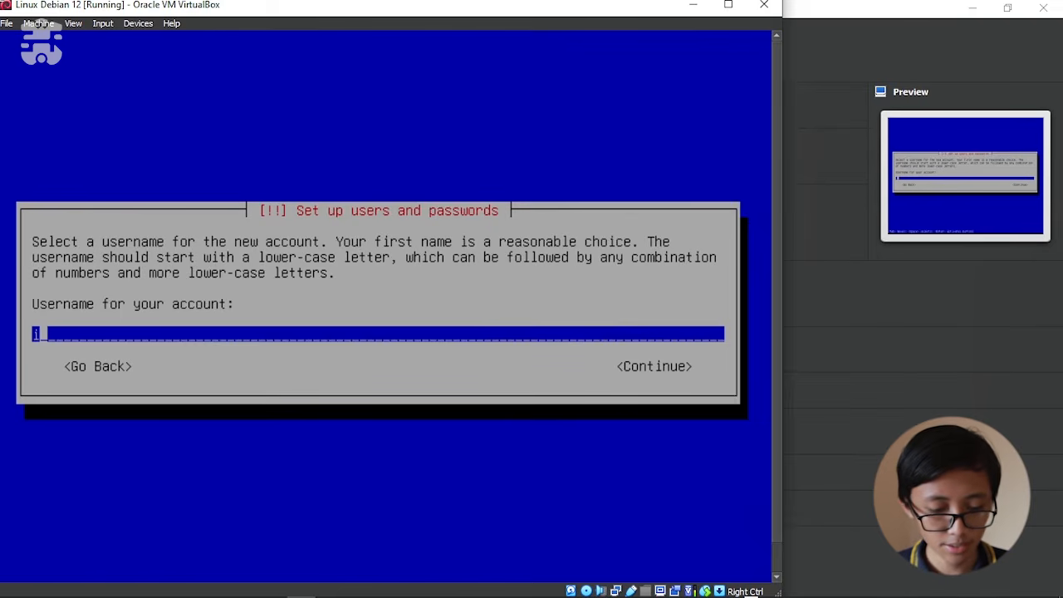
key(BackSpace)
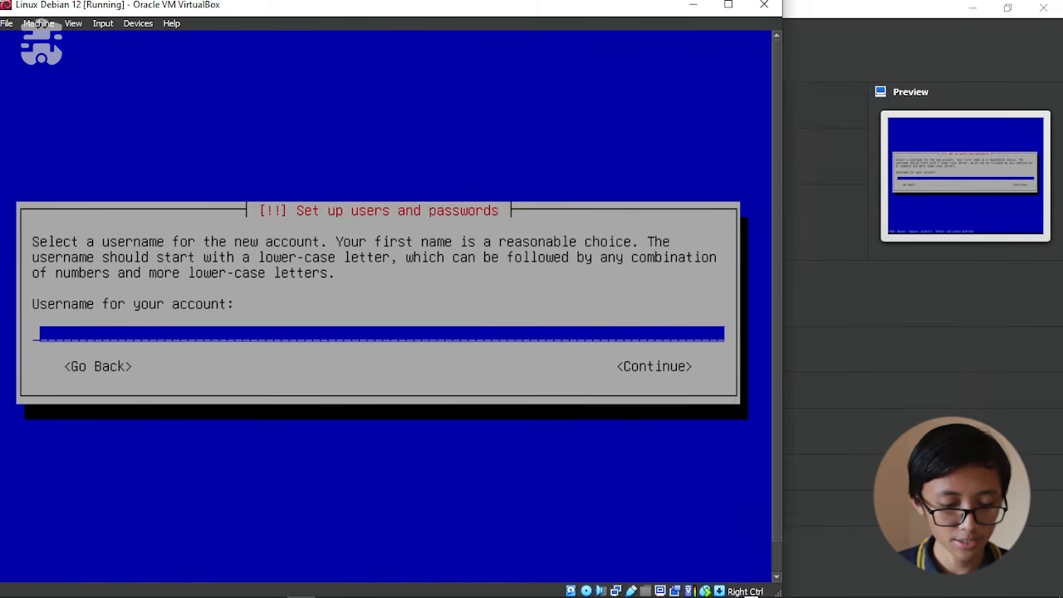
text(satriya)
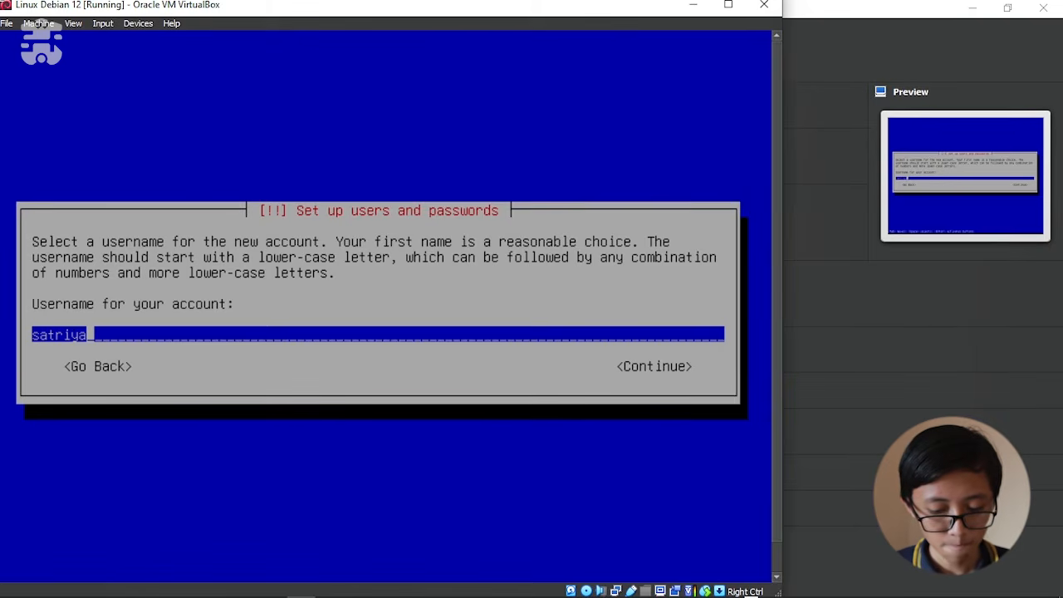
key(Return)
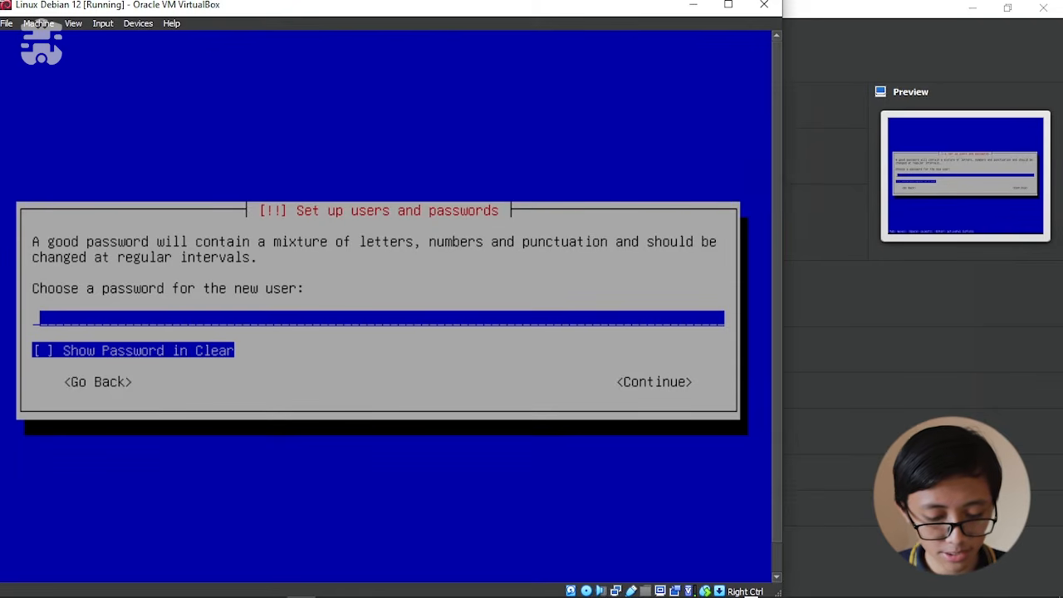
Enter and confirm the new user's password.
text(**)
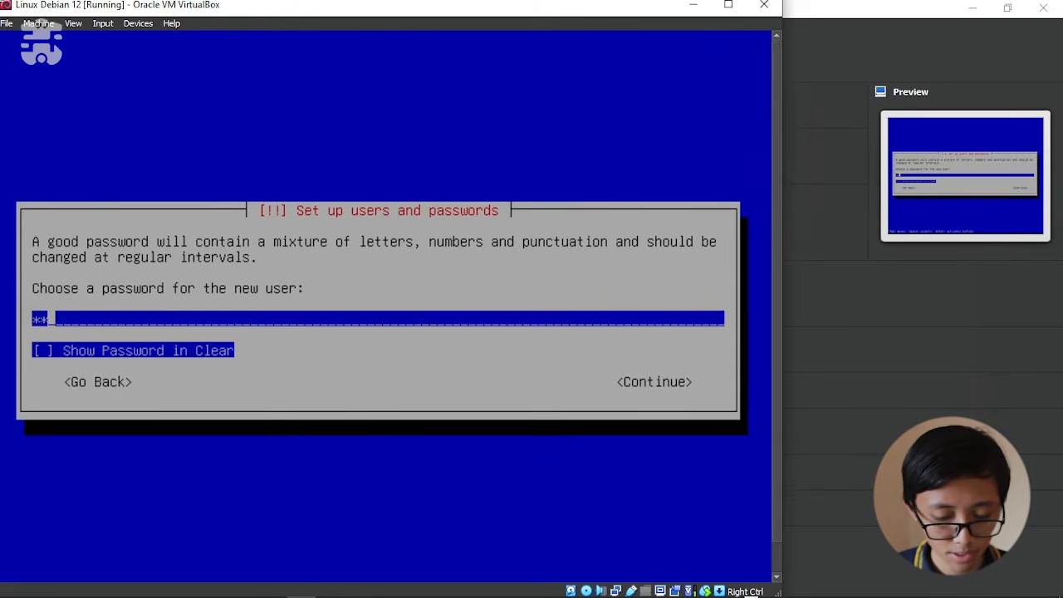
key(Return)
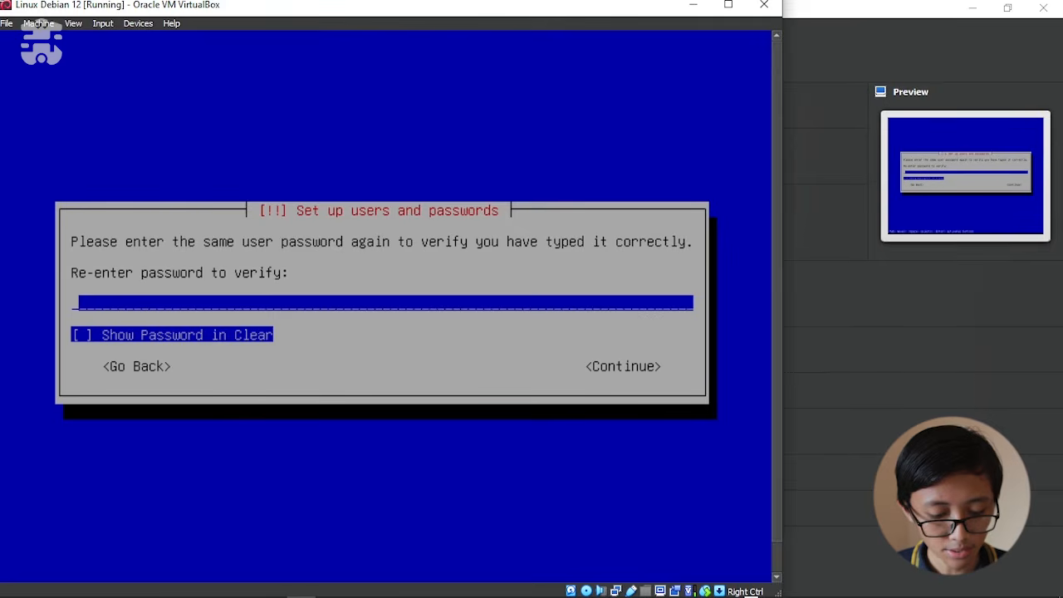
text(**)
key(Return)
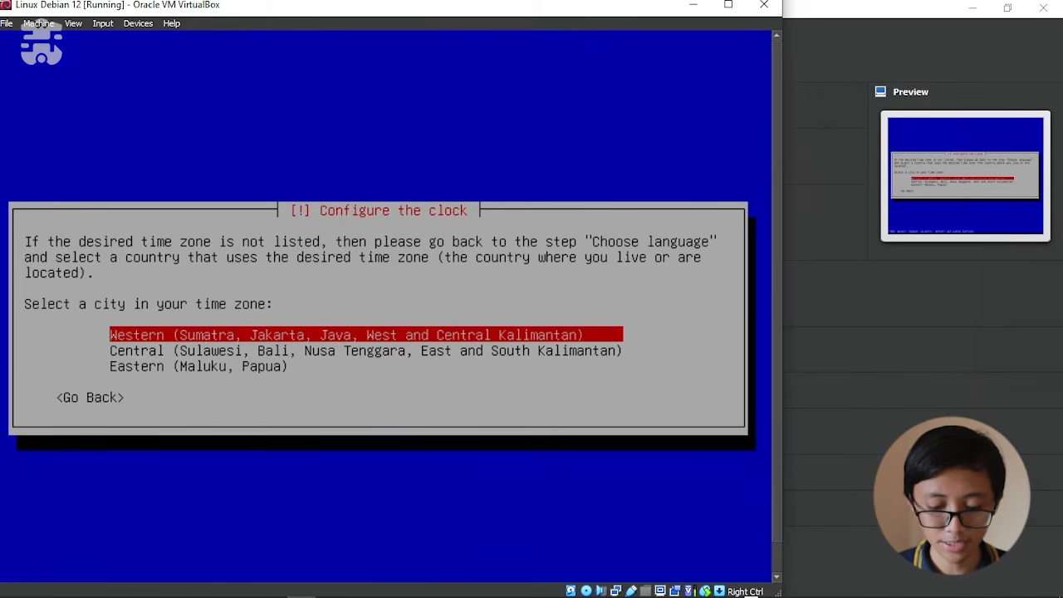
Choose the Central (Sulawesi, Bali, Nusa Tenggara) time zone.
key(Down)
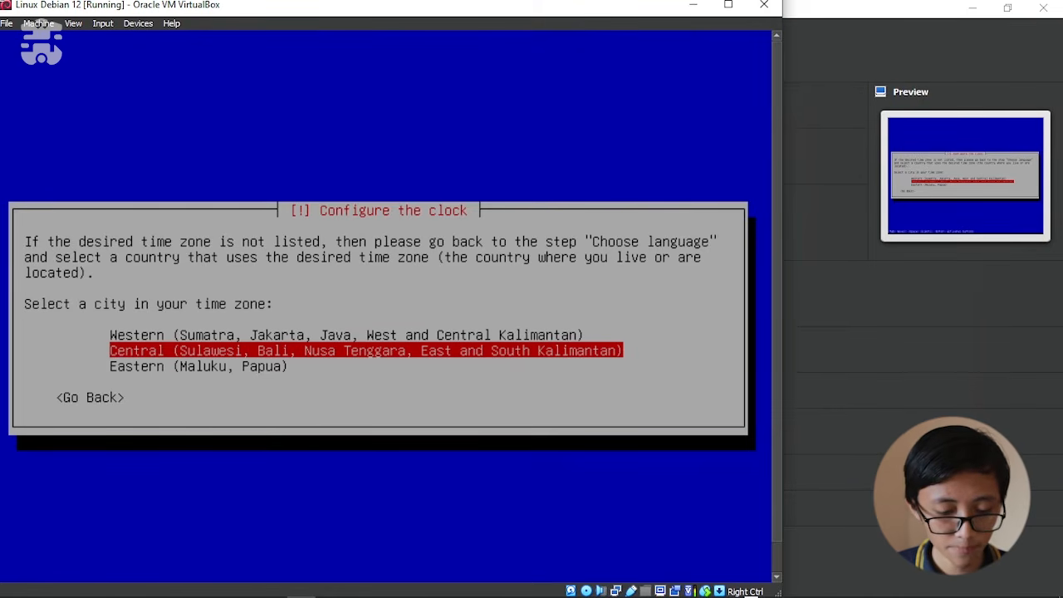
key(Return)
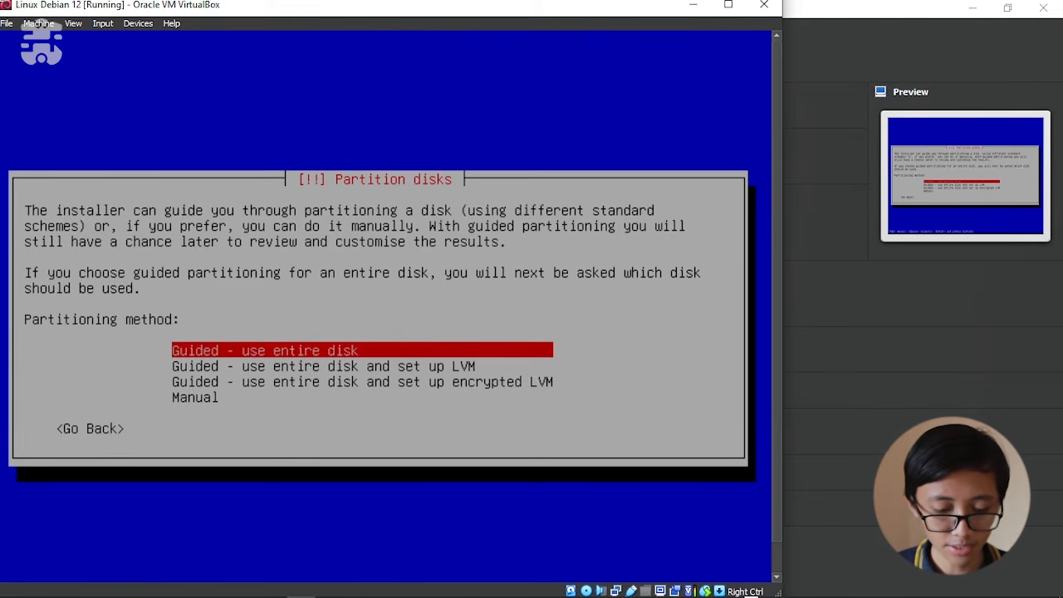
Guided-partition the entire 5.4 GB disk with all files in one partition and confirm writing changes.
key(Return)
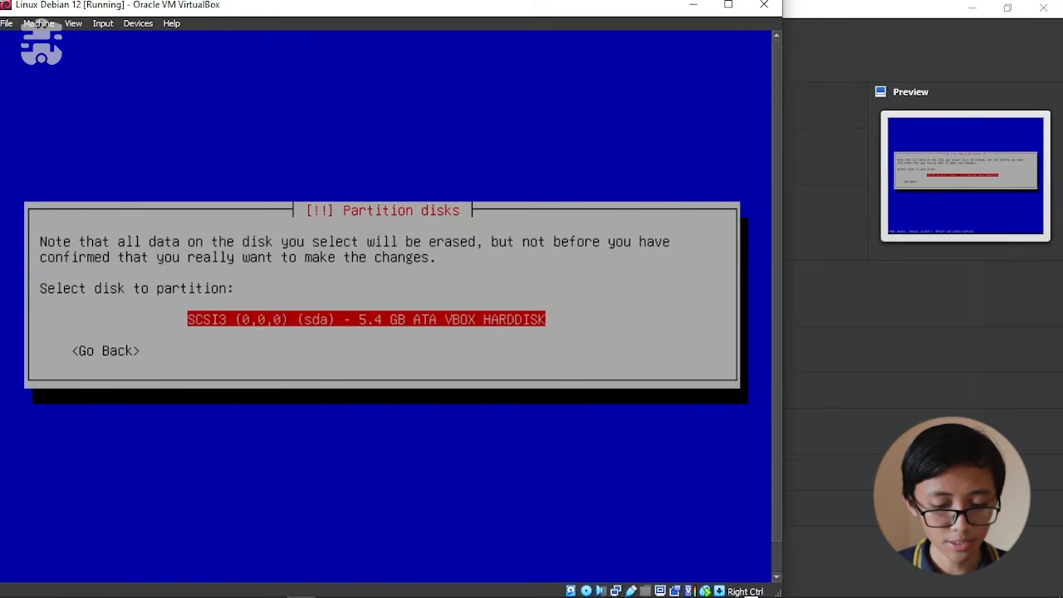
key(Return)
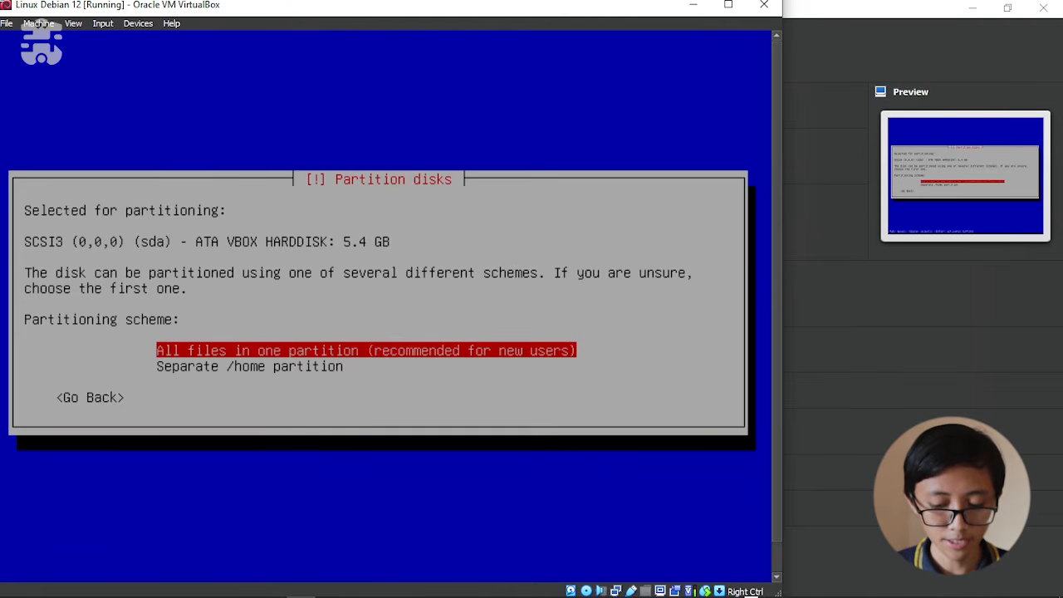
key(Return)
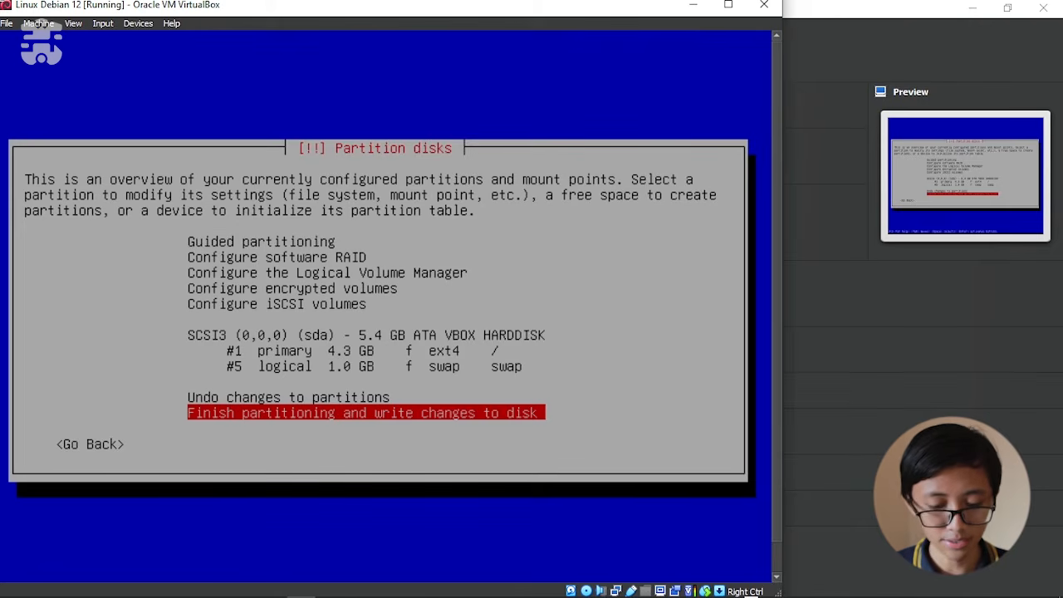
key(Return)
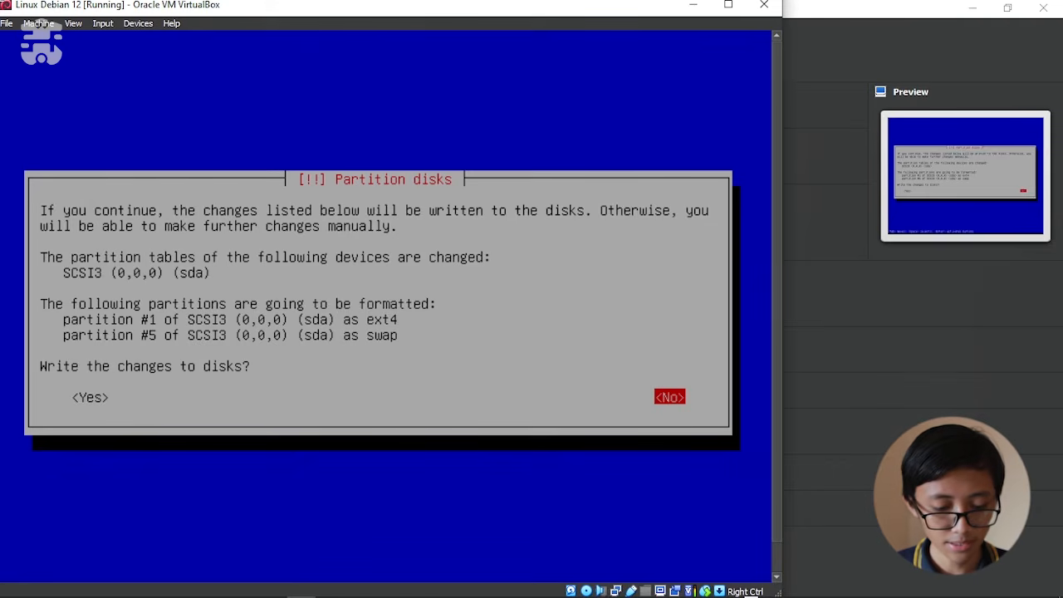
key(Left)
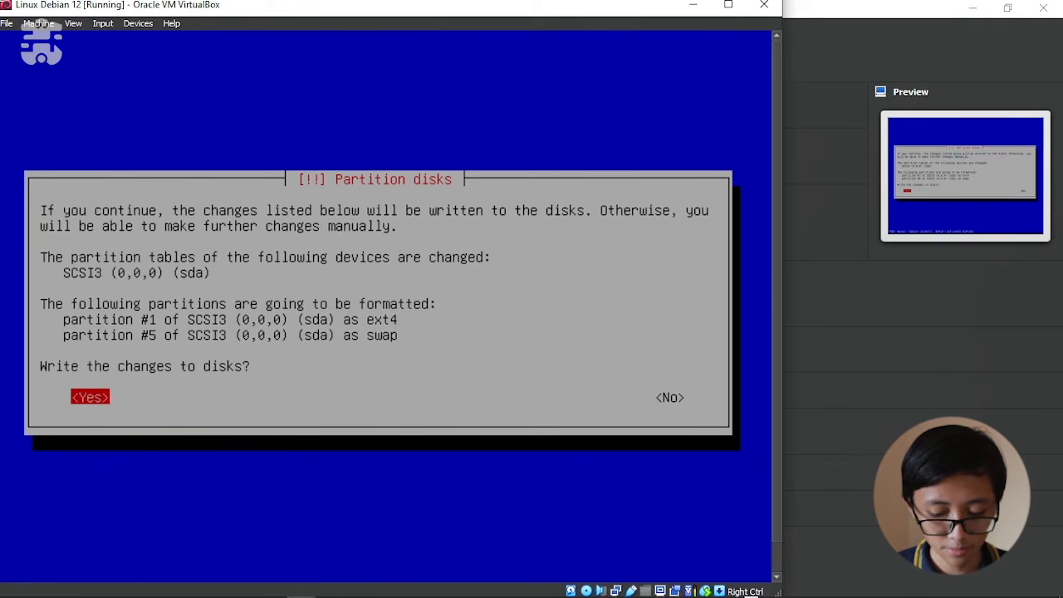
key(Return)
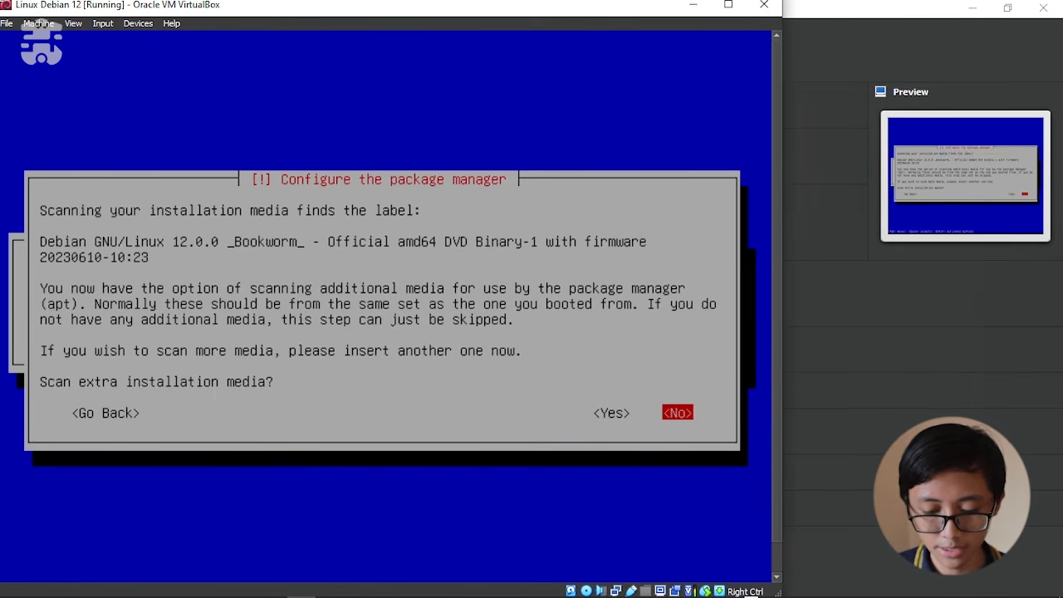
Answer No to scanning extra media, using a network mirror, and the popularity-contest survey.
key(Return)
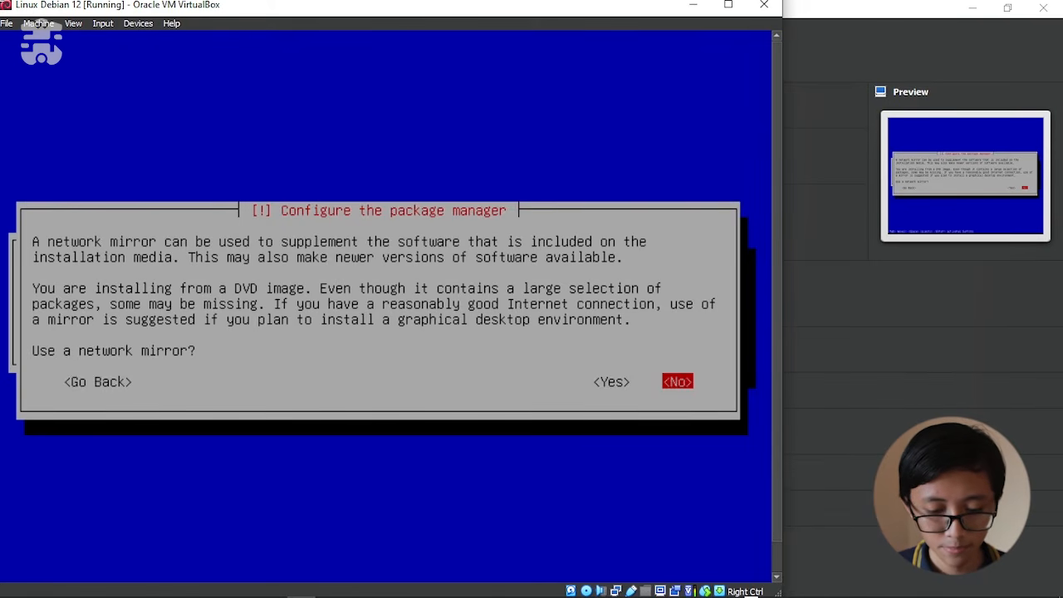
key(Return)
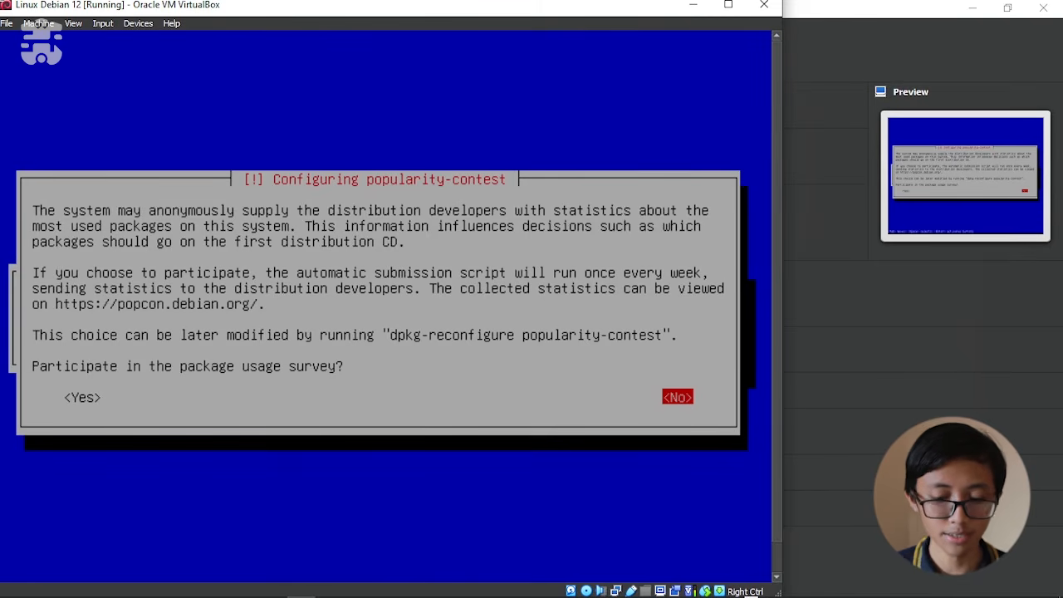
key(Return)
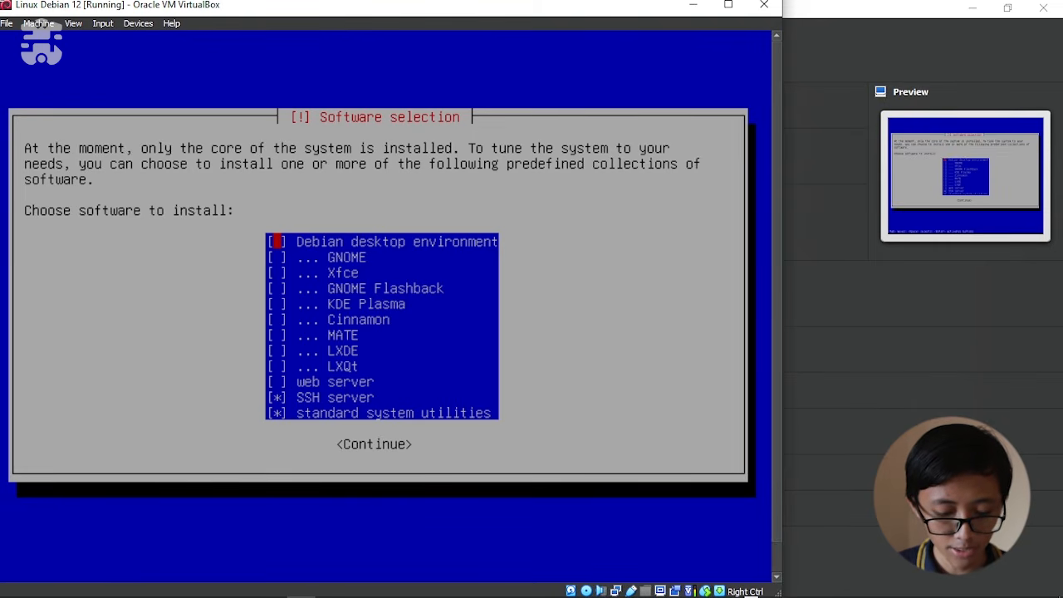
Leave Debian desktop environment unticked, keeping only SSH server and standard system utilities, and continue.
key(space)
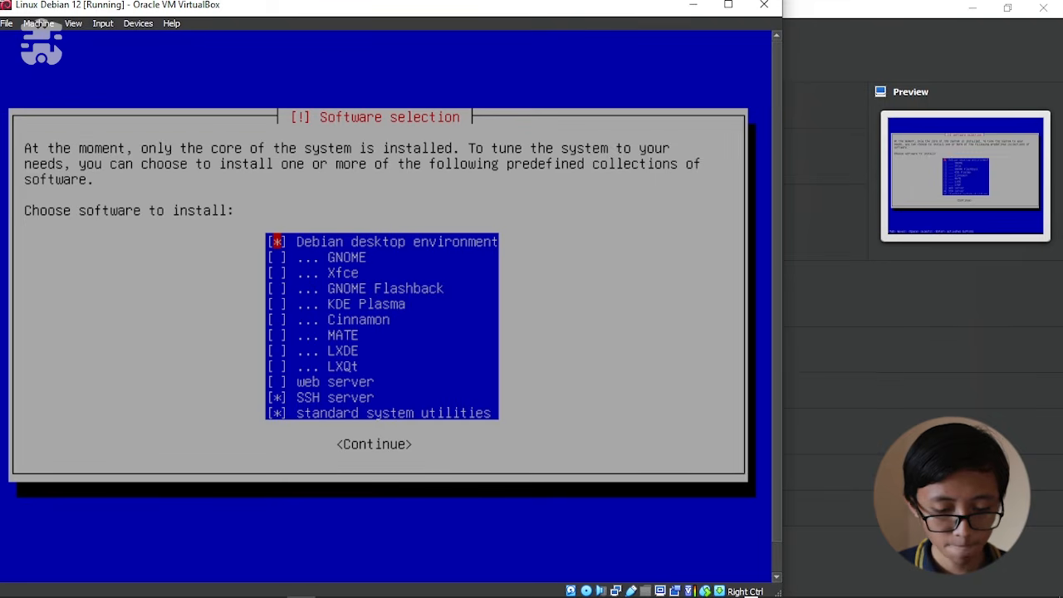
key(Down)
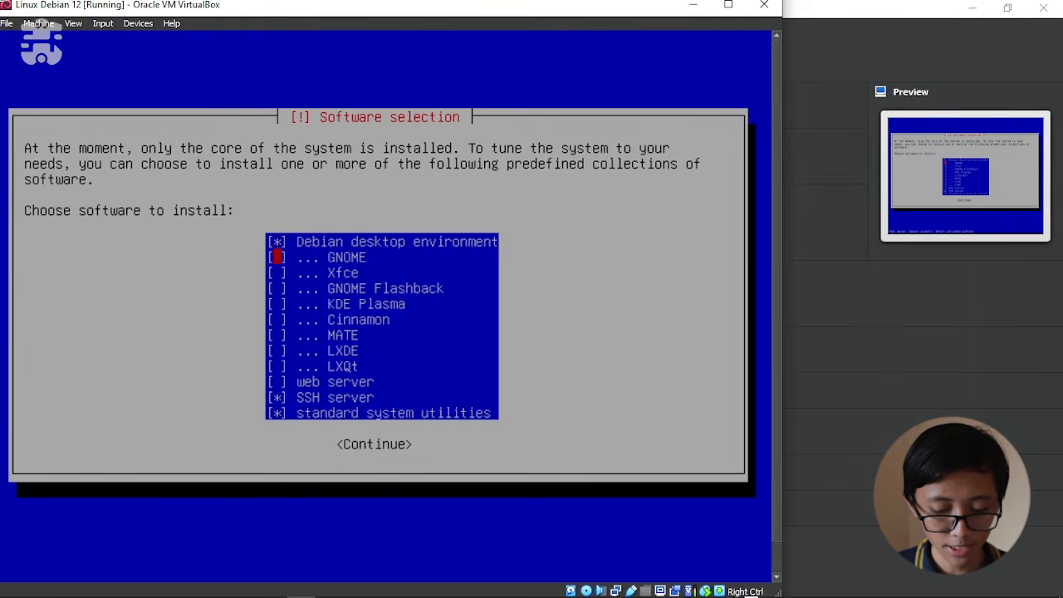
key(Down)
key(Up)
key(Down)
key(Down)
key(Up)
key(Up)
key(Up)
key(space)
key(Tab)
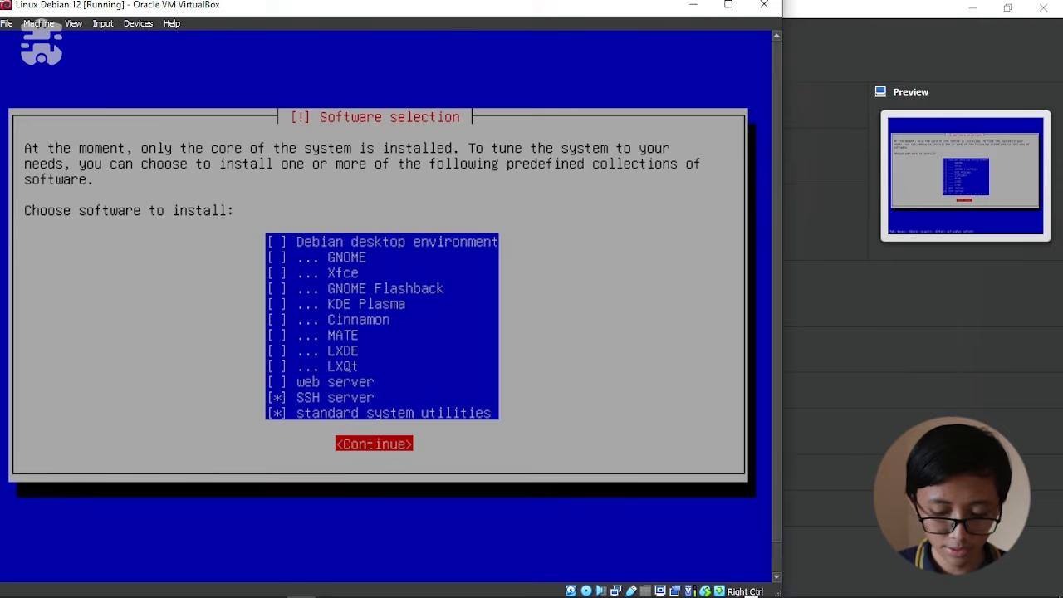
key(Return)
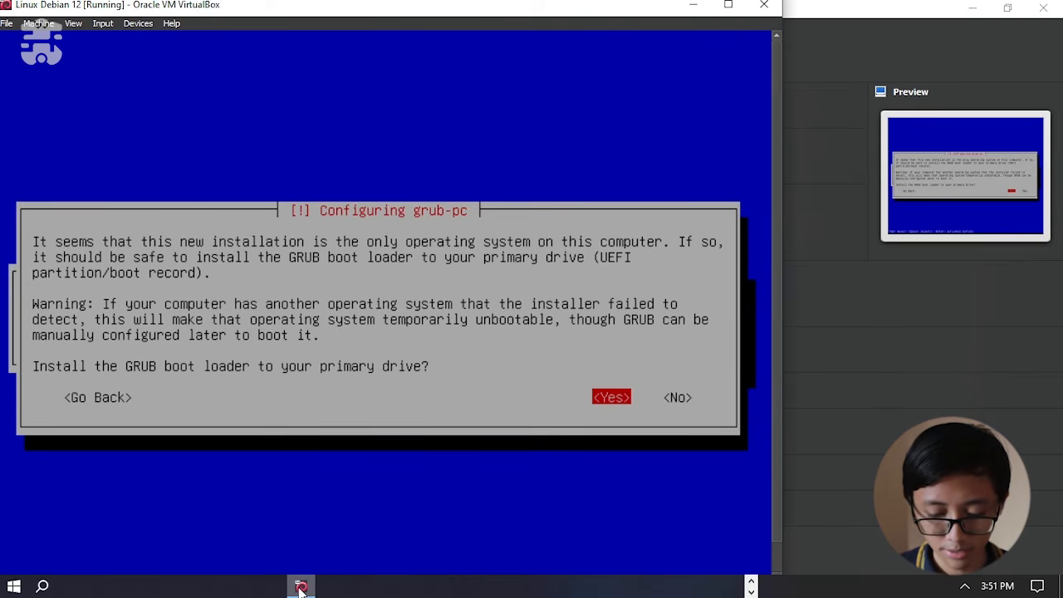
Install the GRUB boot loader on /dev/sda.
key(Return)
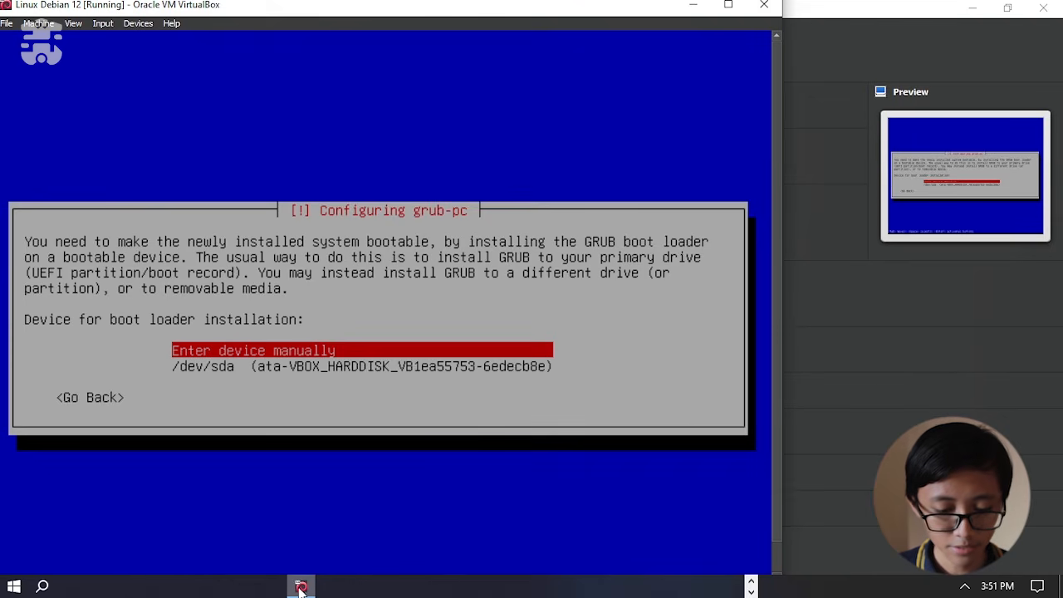
key(Down)
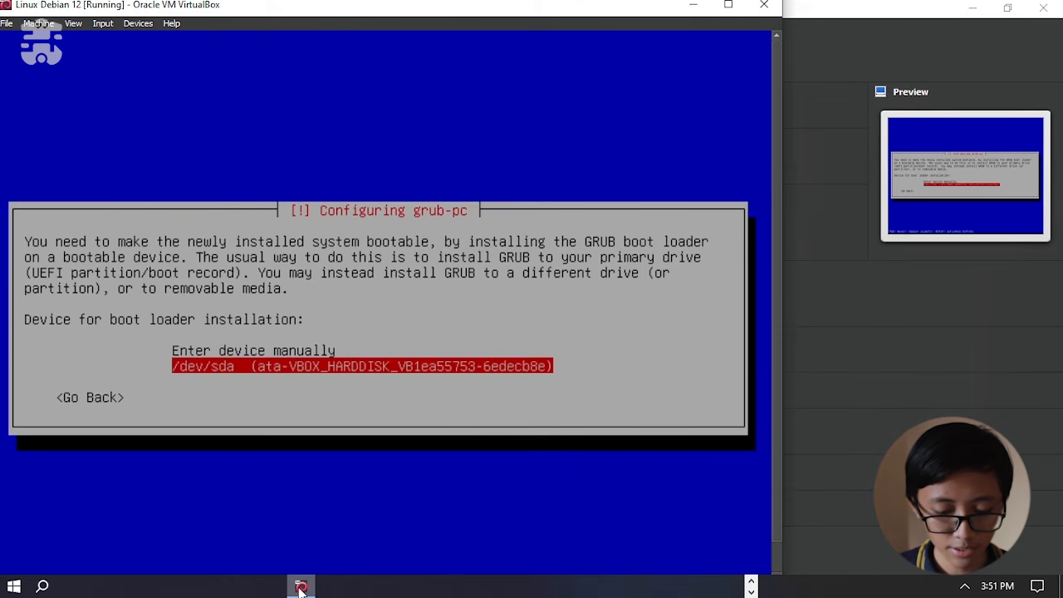
key(Return)
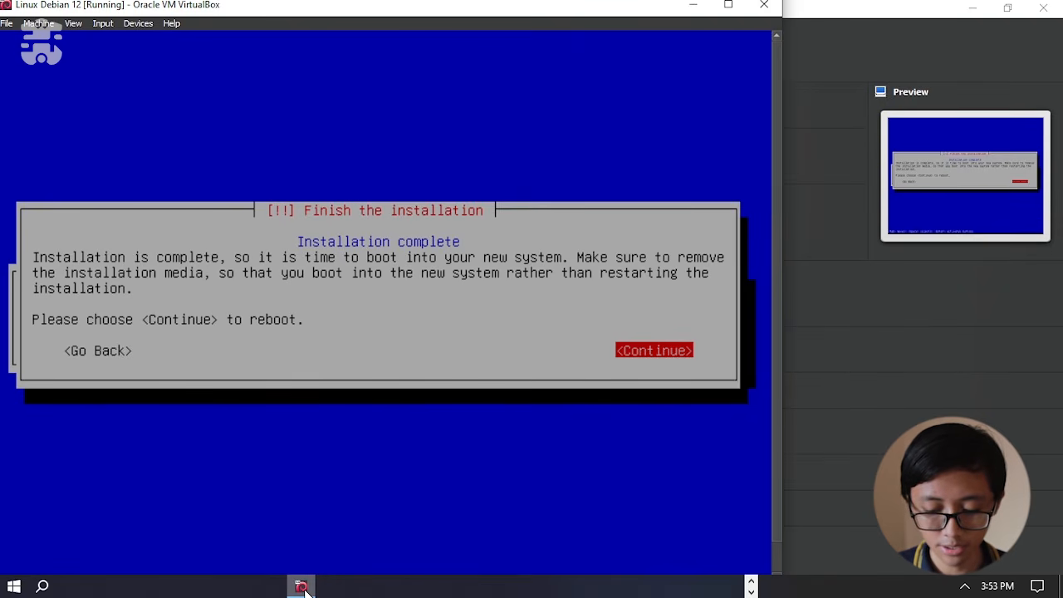
Confirm Installation complete so the VM reboots into Debian's tty1 login prompt.
key(Return)
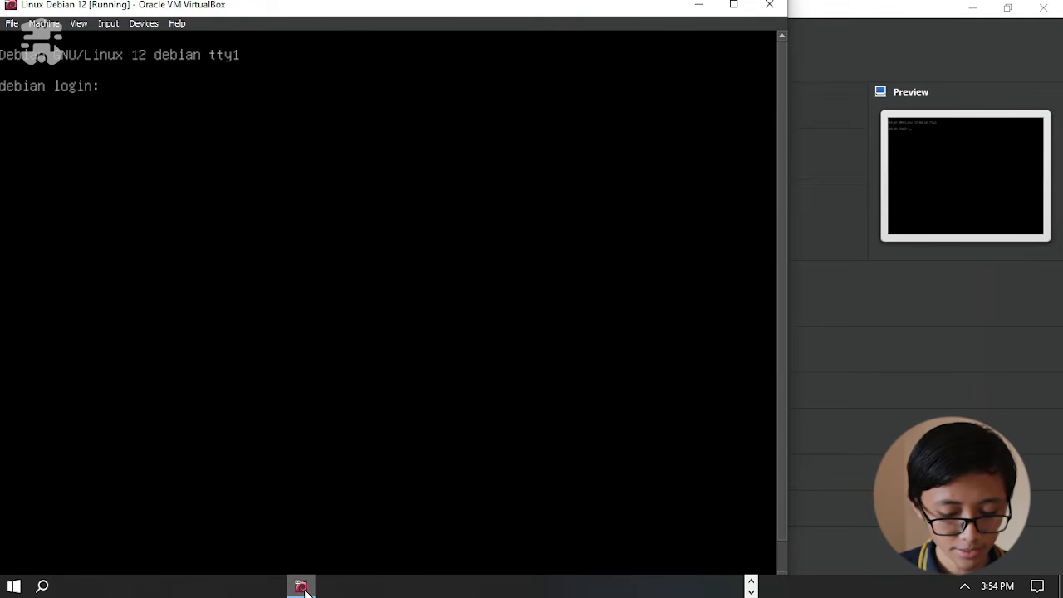
Log in at the debian console as the regular user with their username and password.
text(satriya)
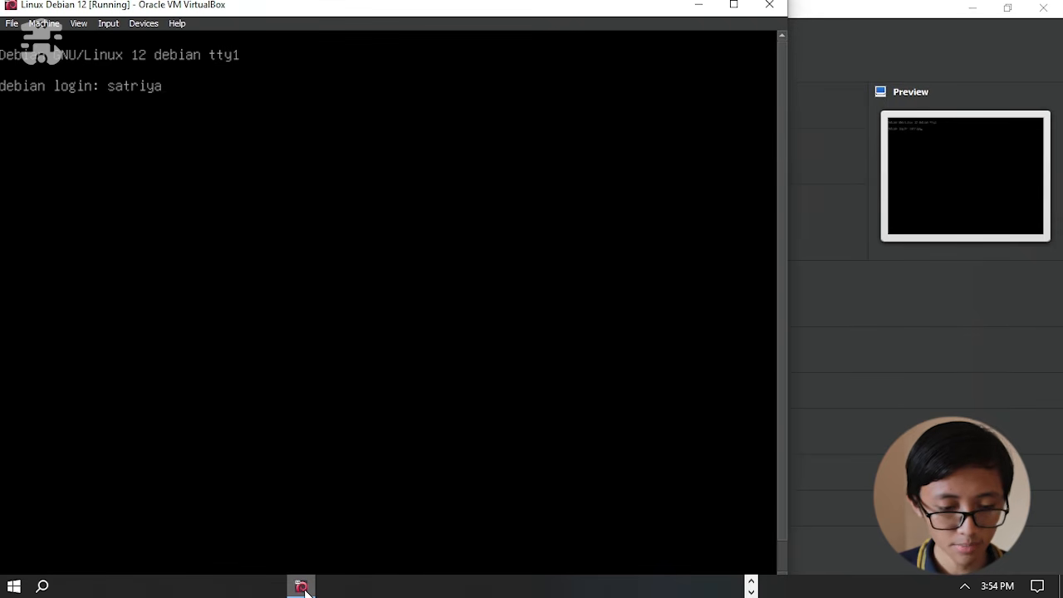
key(Return)
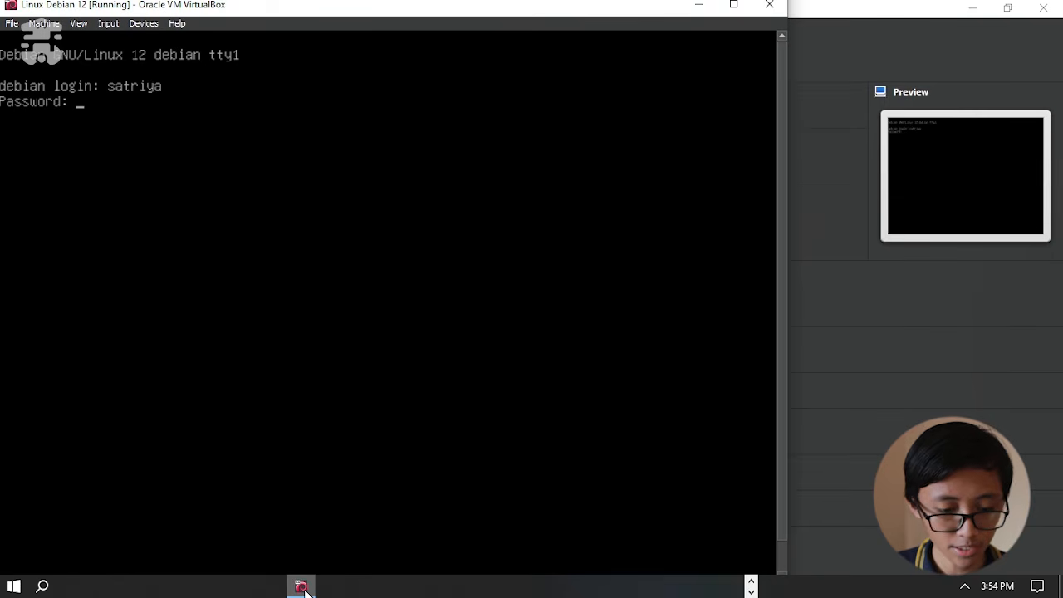
key(Return)
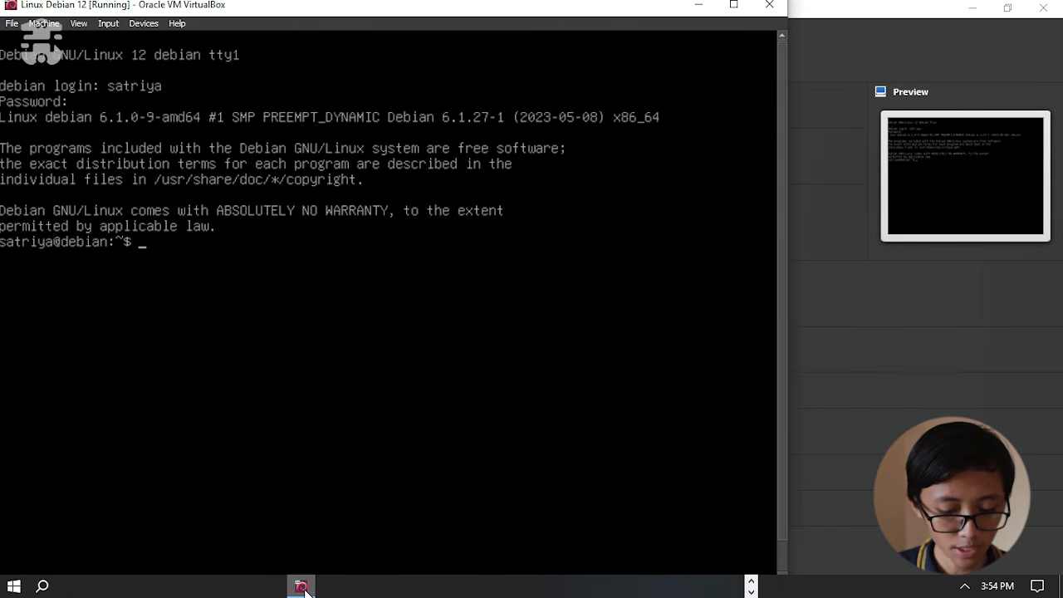
Become root with su, entering the root password.
text(su)
key(Return)
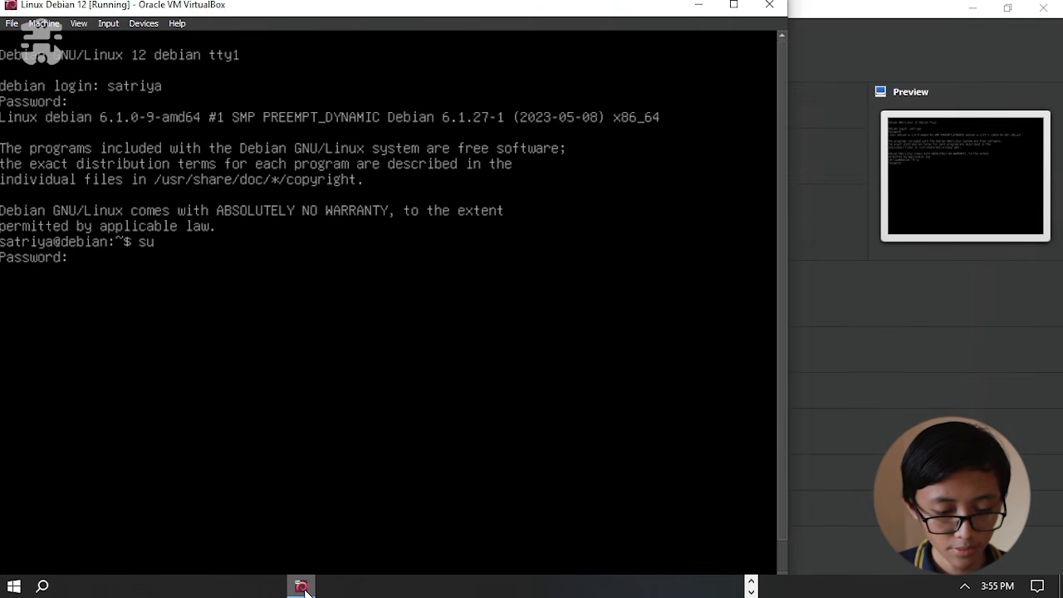
key(Return)
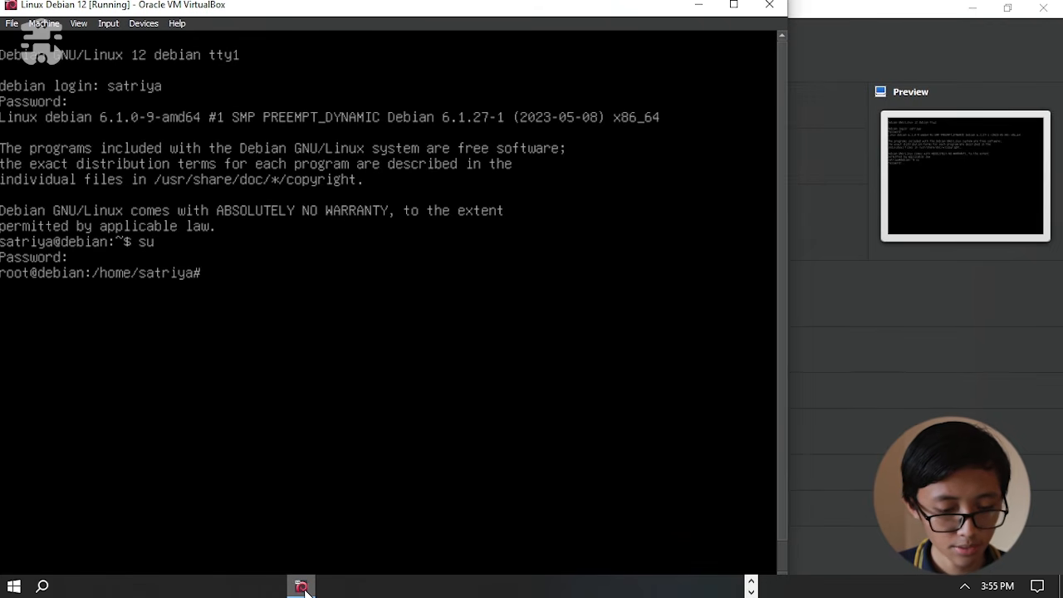
Leave the root shell with exit and clear the console screen.
text(exit)
key(Return)
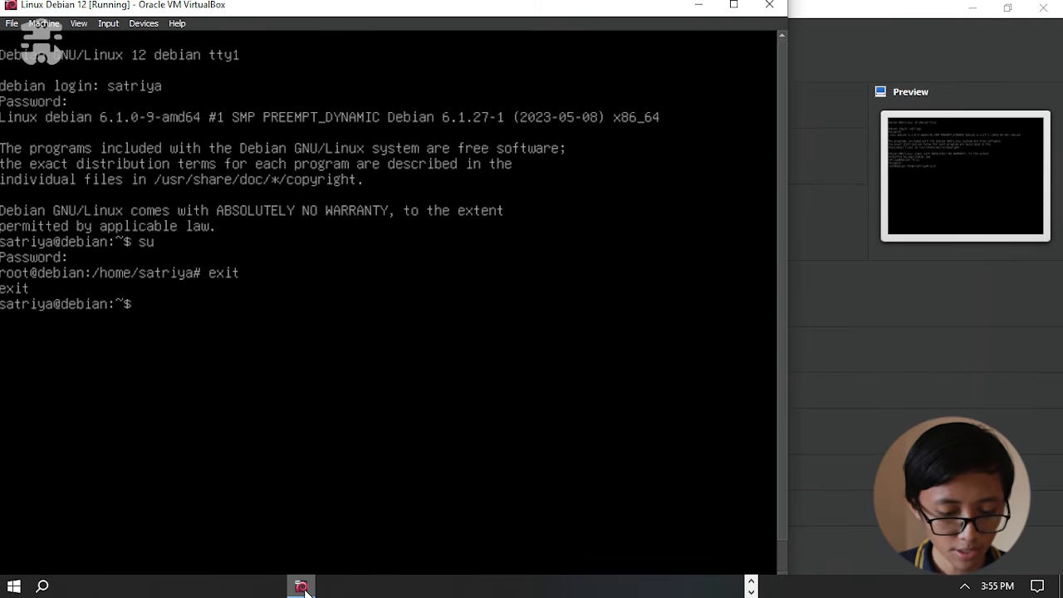
text(clear)
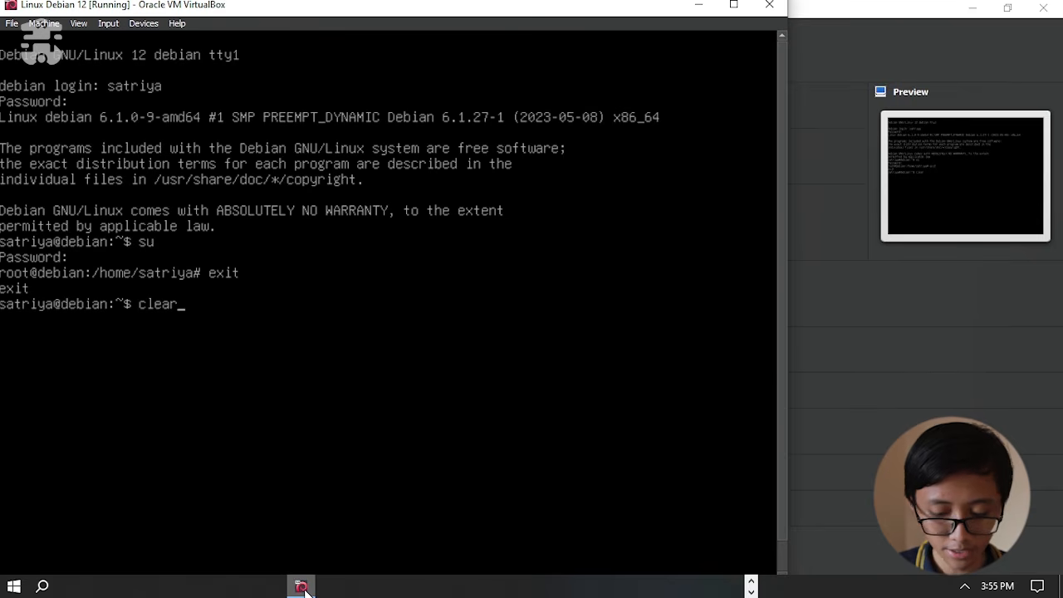
key(Return)
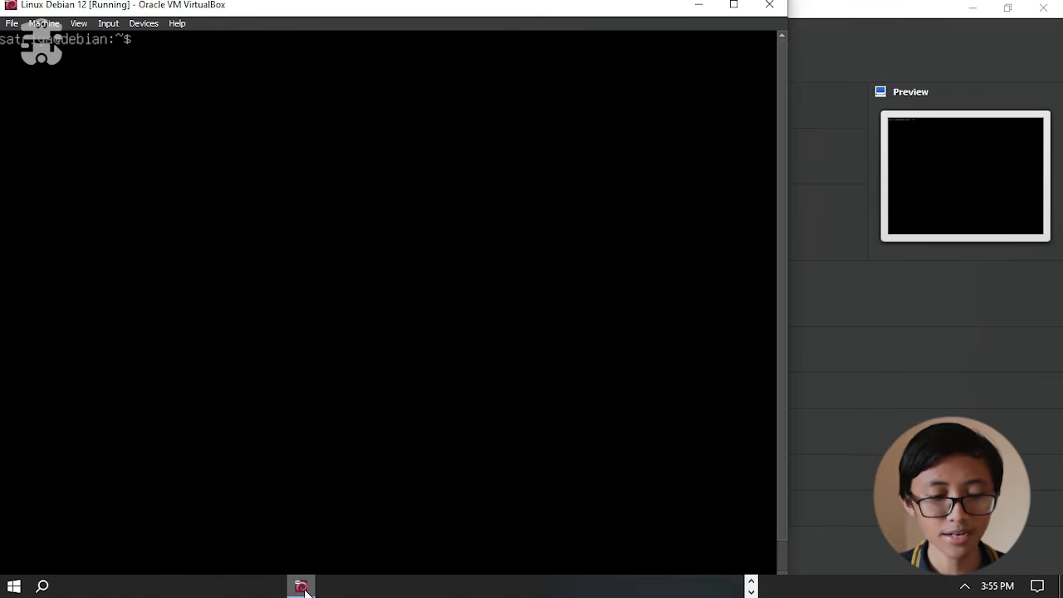